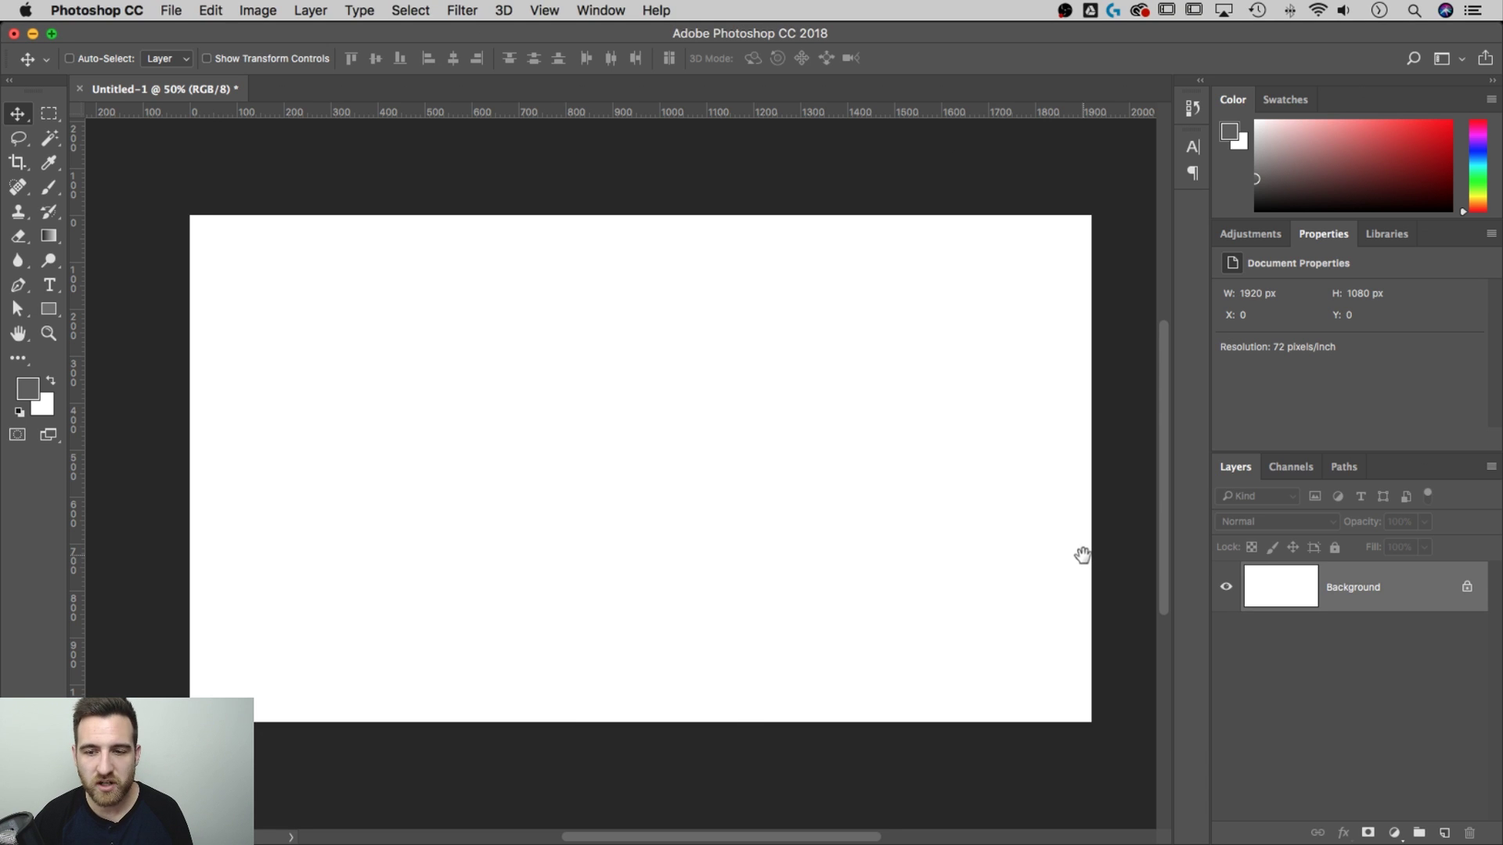
Draw a cyan-filled 419 × 419 px square shape, Rectangle 1, left of the canvas centre.
{"action": "left_click_drag", "start_coordinate": [1080, 554], "coordinate": [1064, 533]}
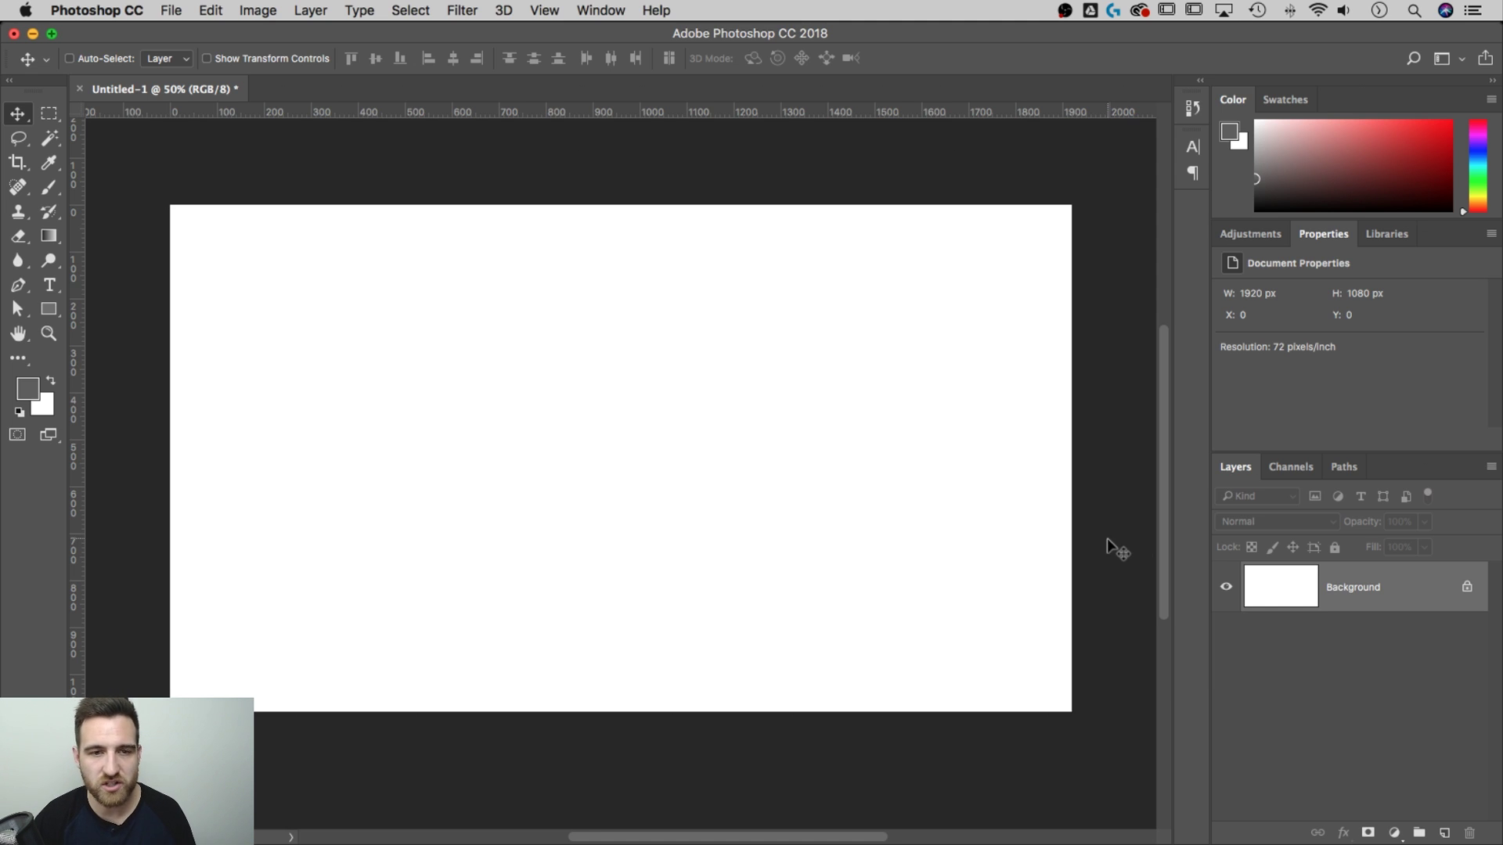
{"action": "left_click", "coordinate": [48, 310]}
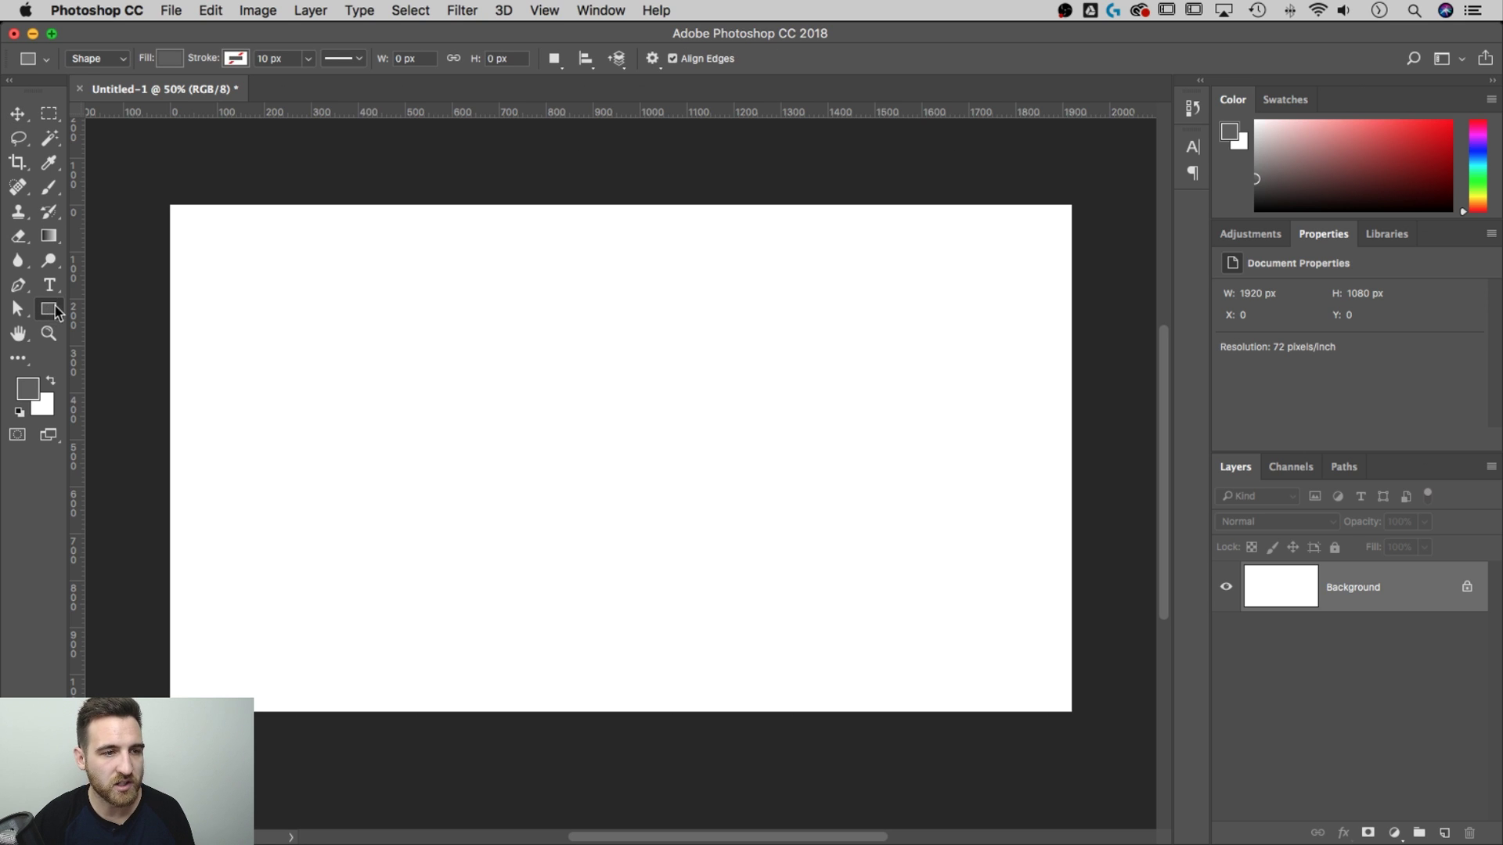
{"action": "left_click", "coordinate": [170, 59]}
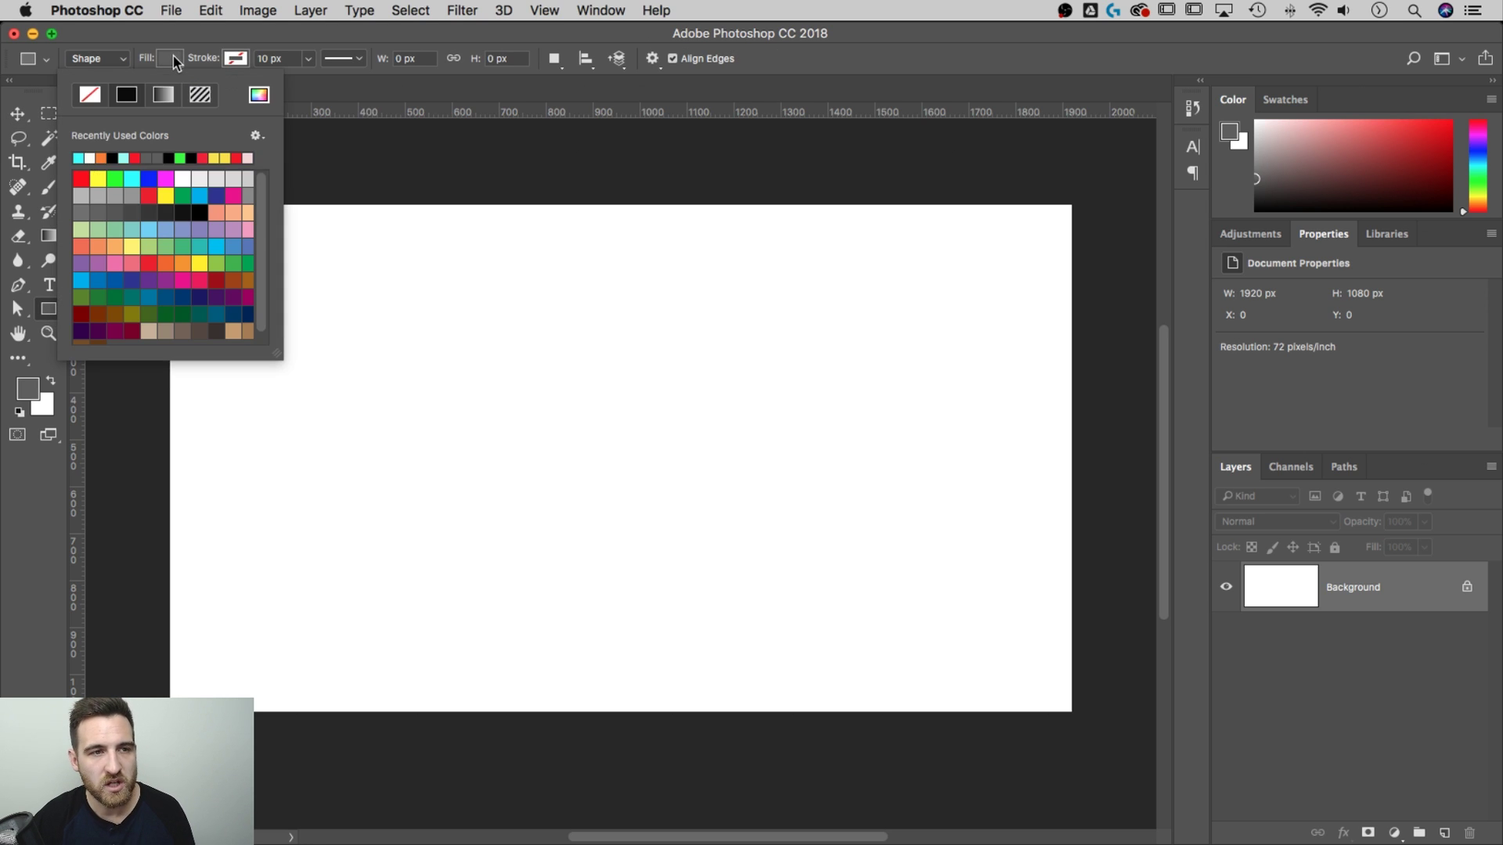
{"action": "left_click", "coordinate": [132, 179]}
{"action": "left_click", "coordinate": [392, 35]}
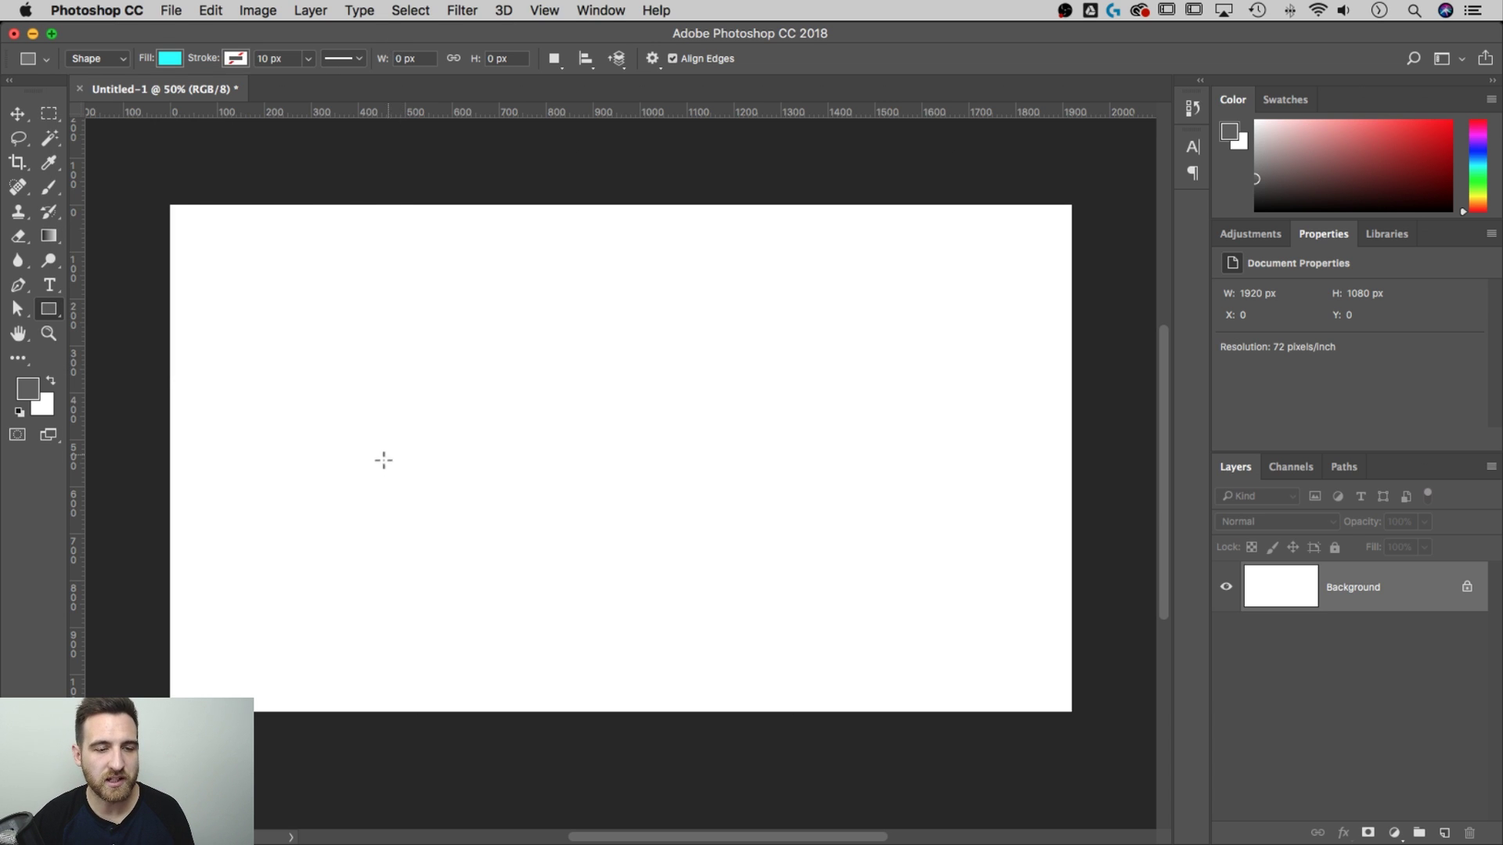
{"action": "left_click_drag", "start_coordinate": [355, 329], "coordinate": [578, 526]}
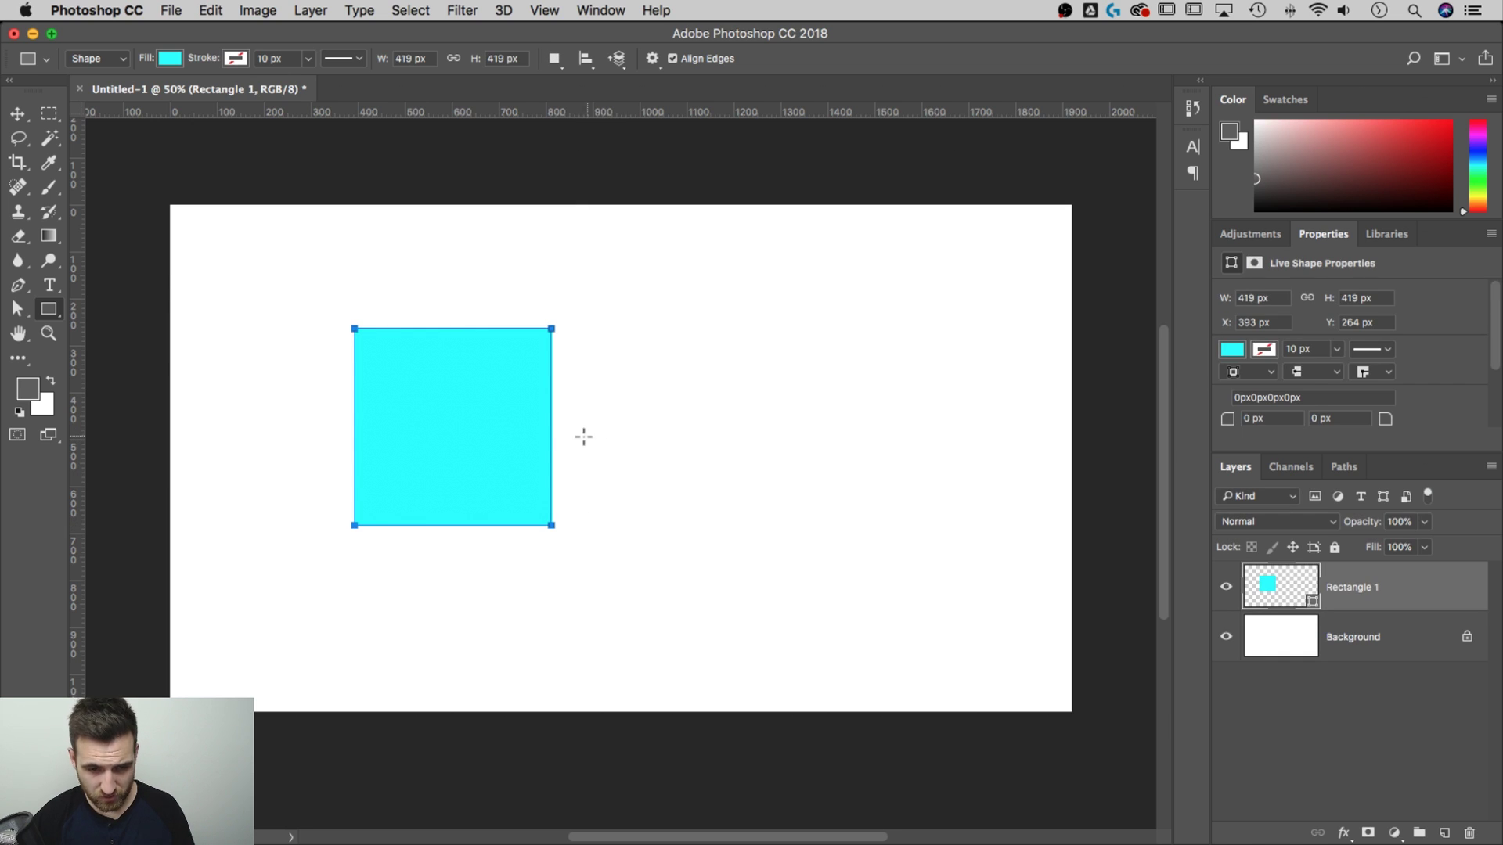
Alt-drag two offset copies of the cyan square down-right and move Rectangle 1 to the stack's top.
{"action": "key", "text": "v"}
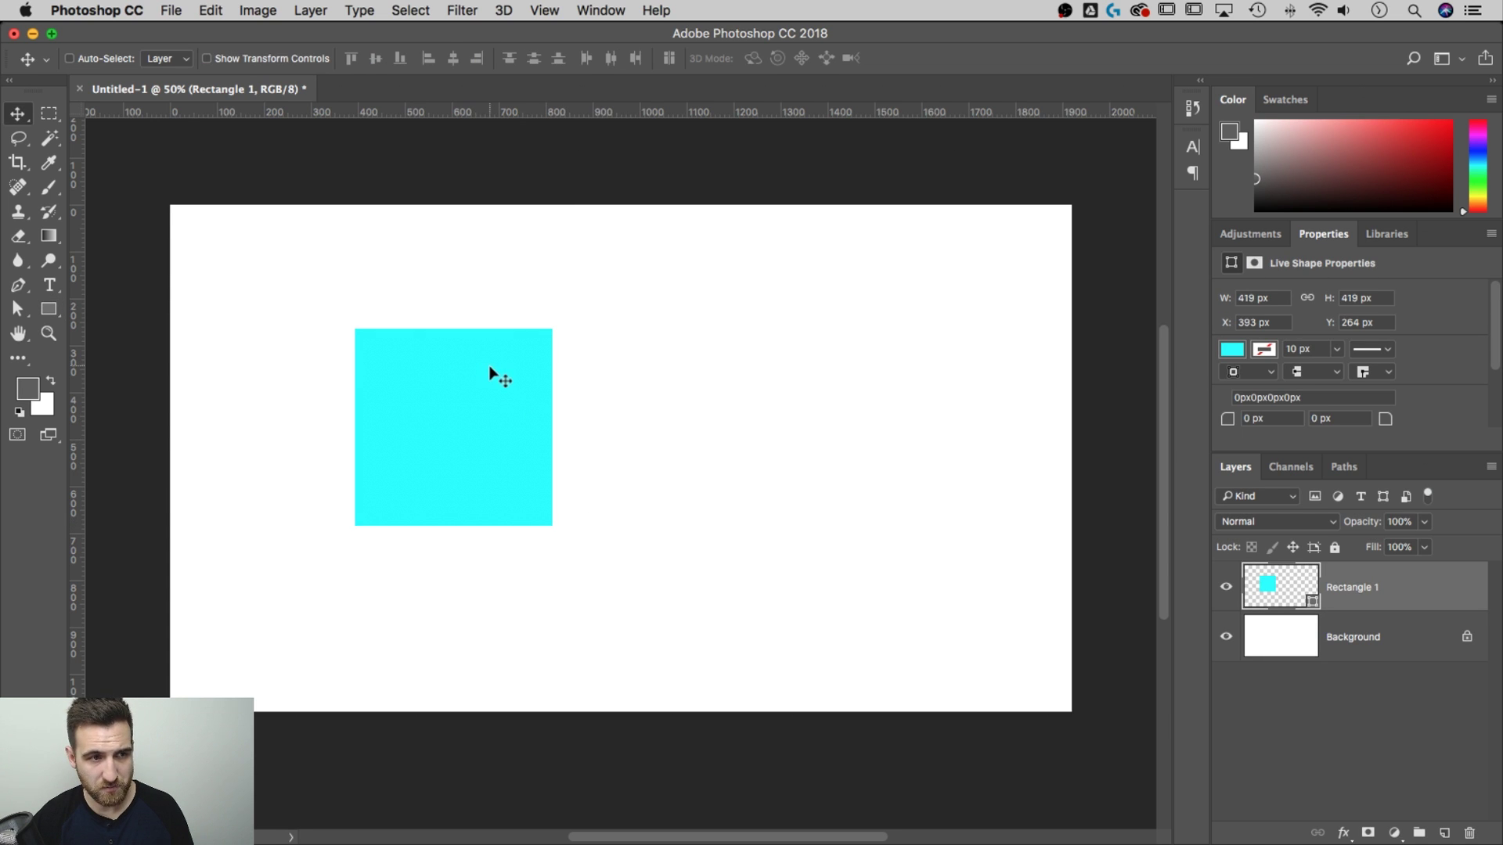
{"action": "left_click_drag", "start_coordinate": [469, 411], "coordinate": [691, 435]}
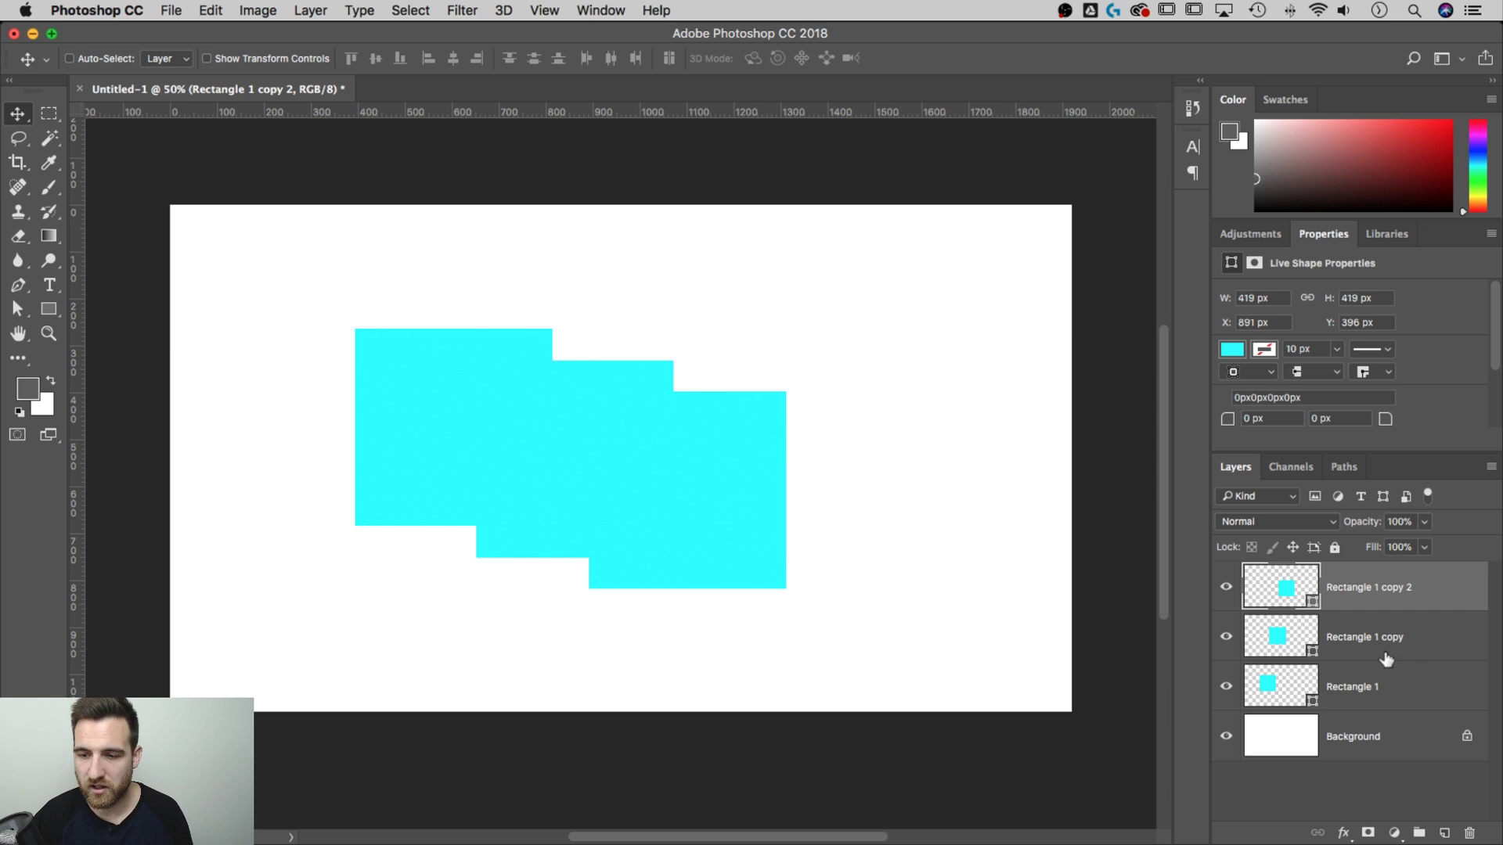
{"action": "left_click_drag", "start_coordinate": [1379, 680], "coordinate": [1376, 569]}
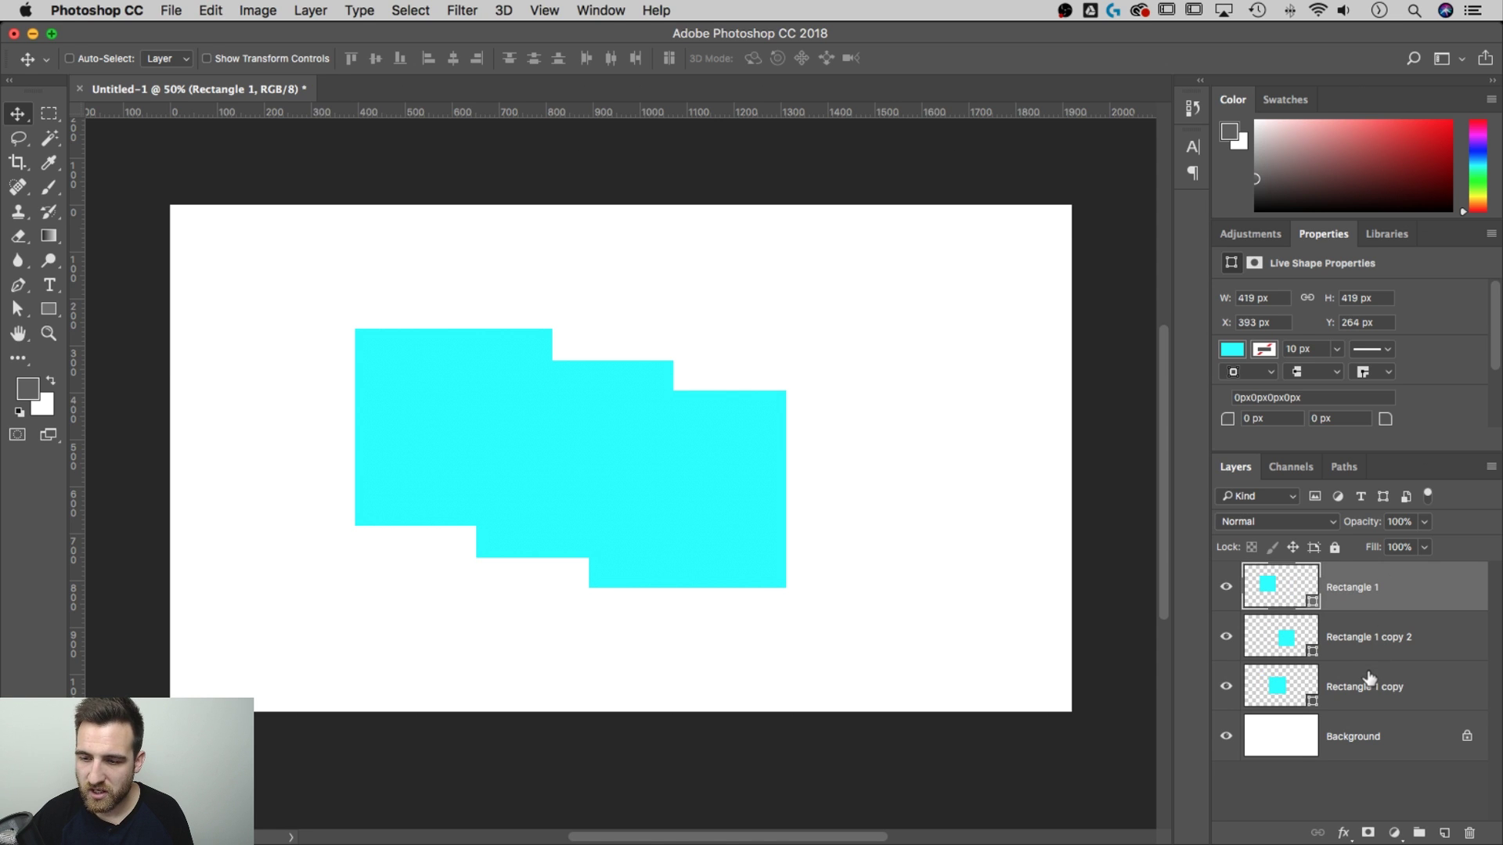
{"action": "left_click_drag", "start_coordinate": [1369, 680], "coordinate": [1365, 623]}
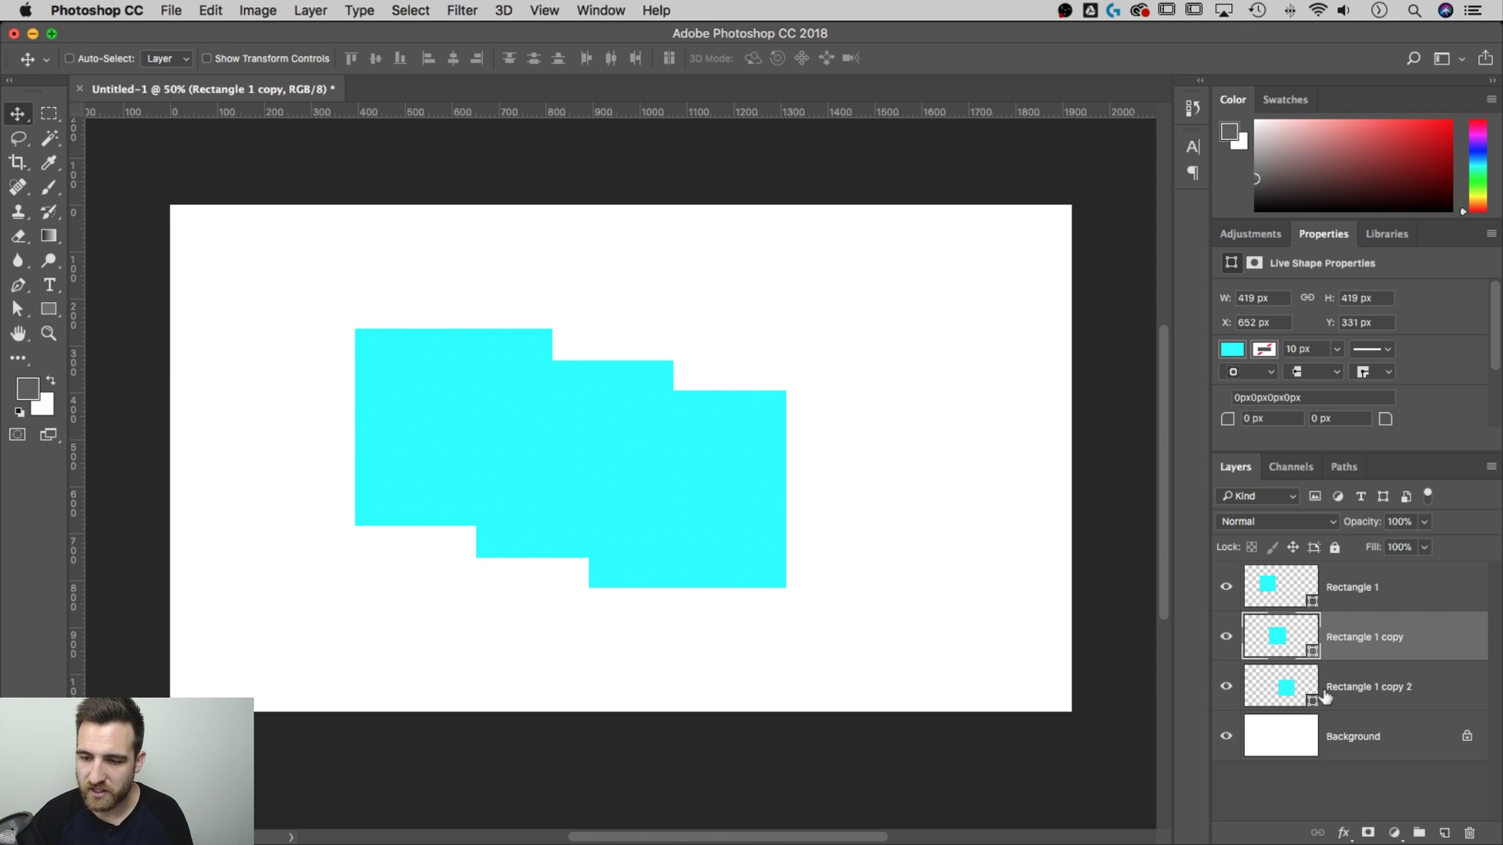
{"action": "left_click", "coordinate": [1348, 603]}
{"action": "left_click", "coordinate": [1354, 632]}
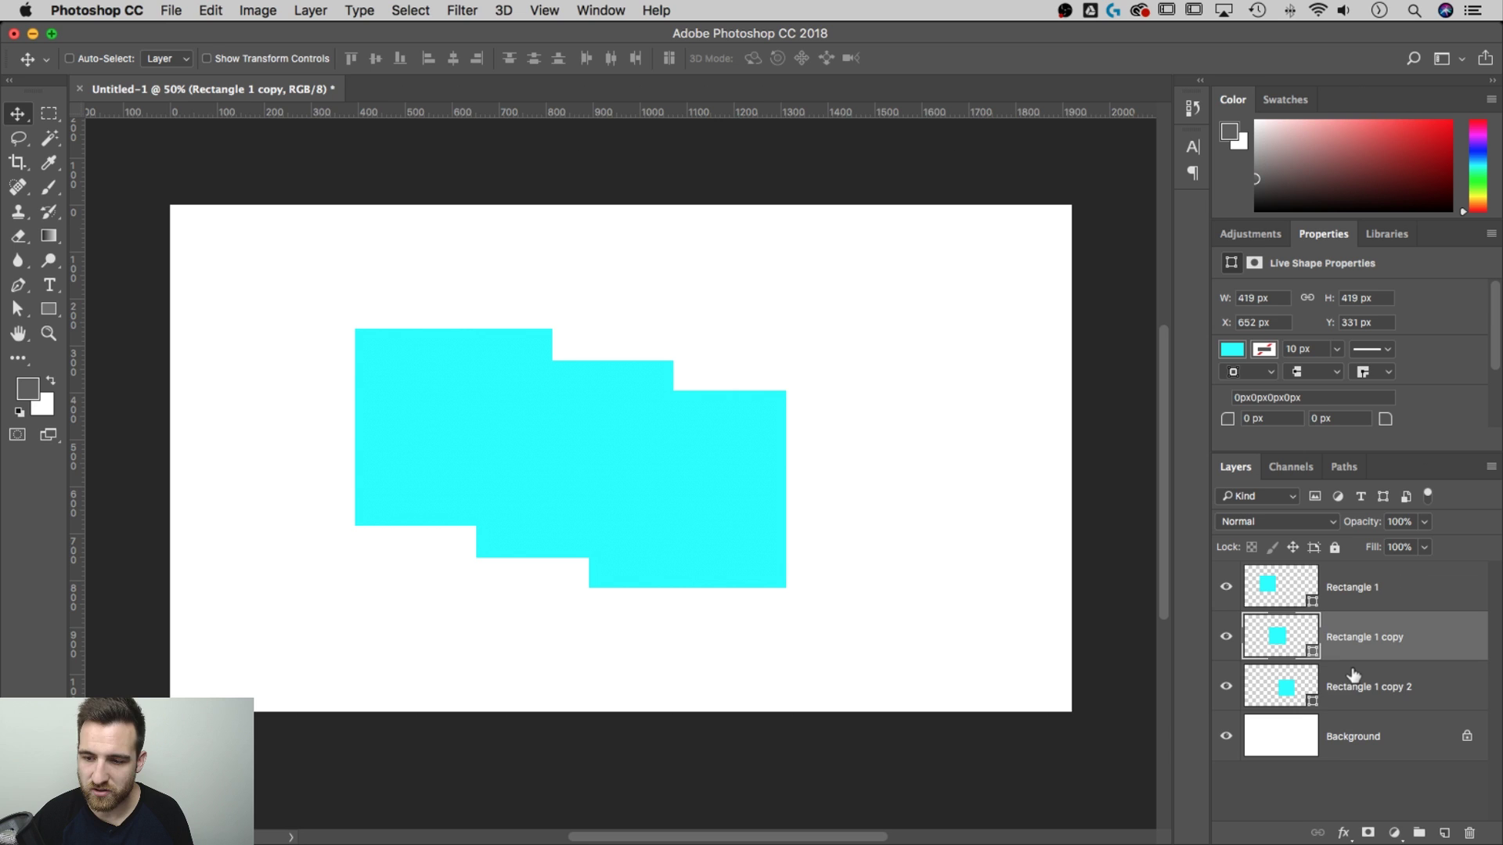
{"action": "left_click", "coordinate": [1353, 679]}
{"action": "left_click", "coordinate": [1378, 589]}
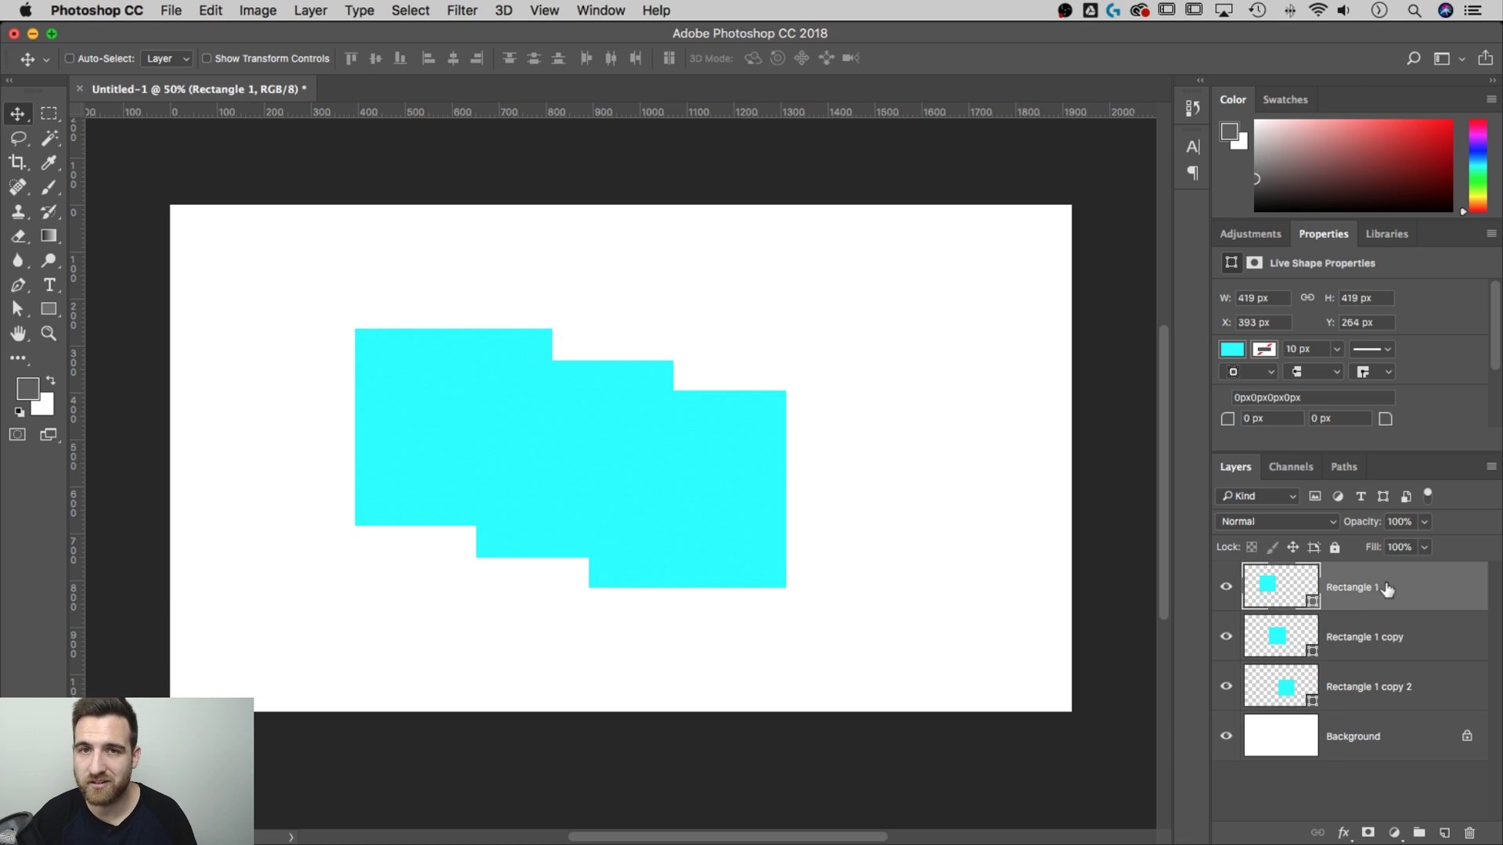
Add a Multiply drop shadow to Rectangle 1: 14% opacity, 141° angle, 19 px distance, 27 px size.
{"action": "double_click", "coordinate": [1434, 586]}
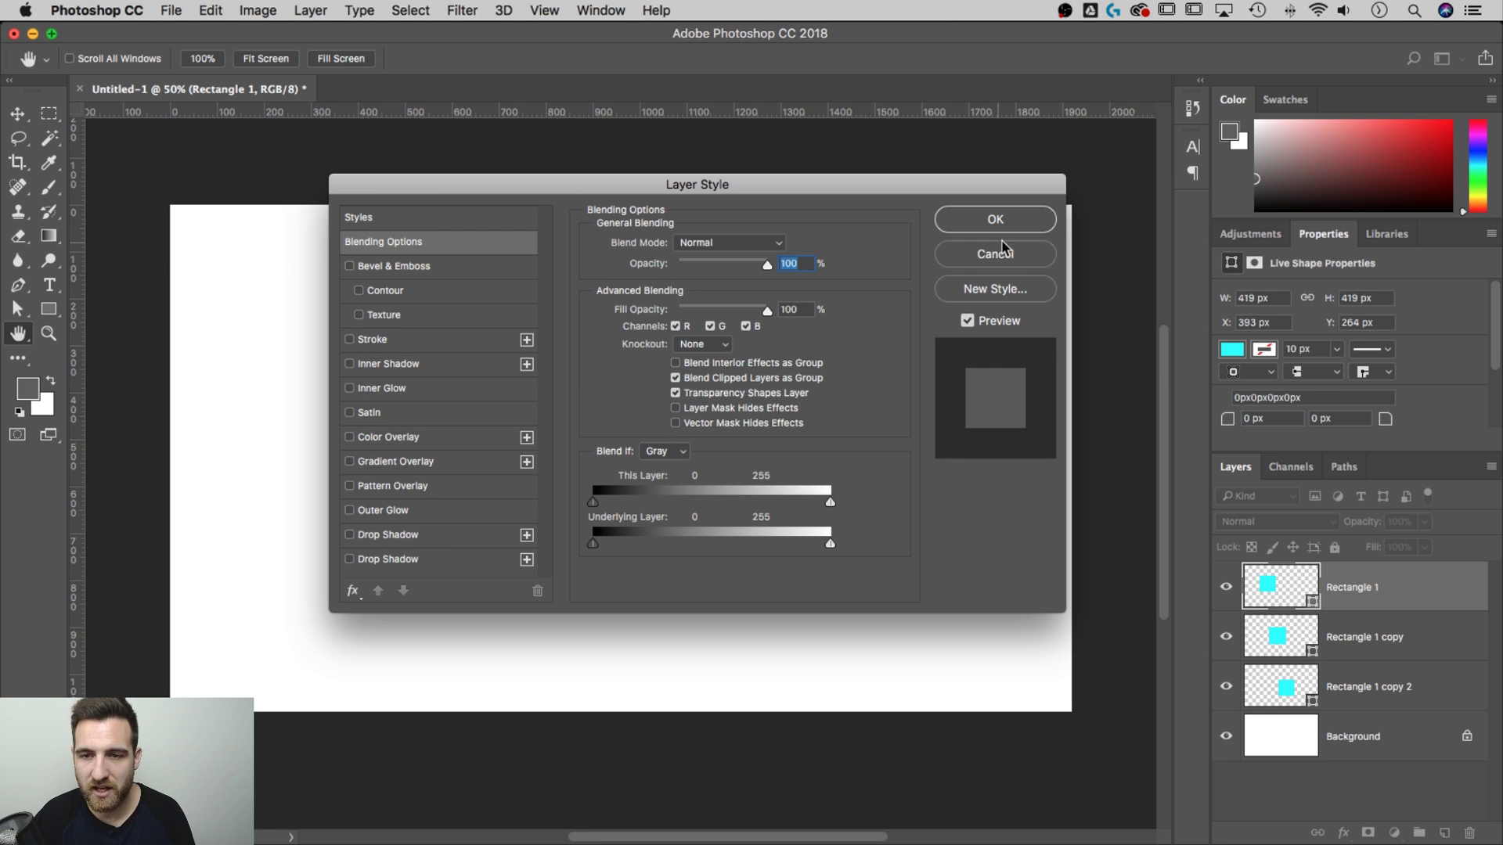
{"action": "left_click", "coordinate": [1016, 256]}
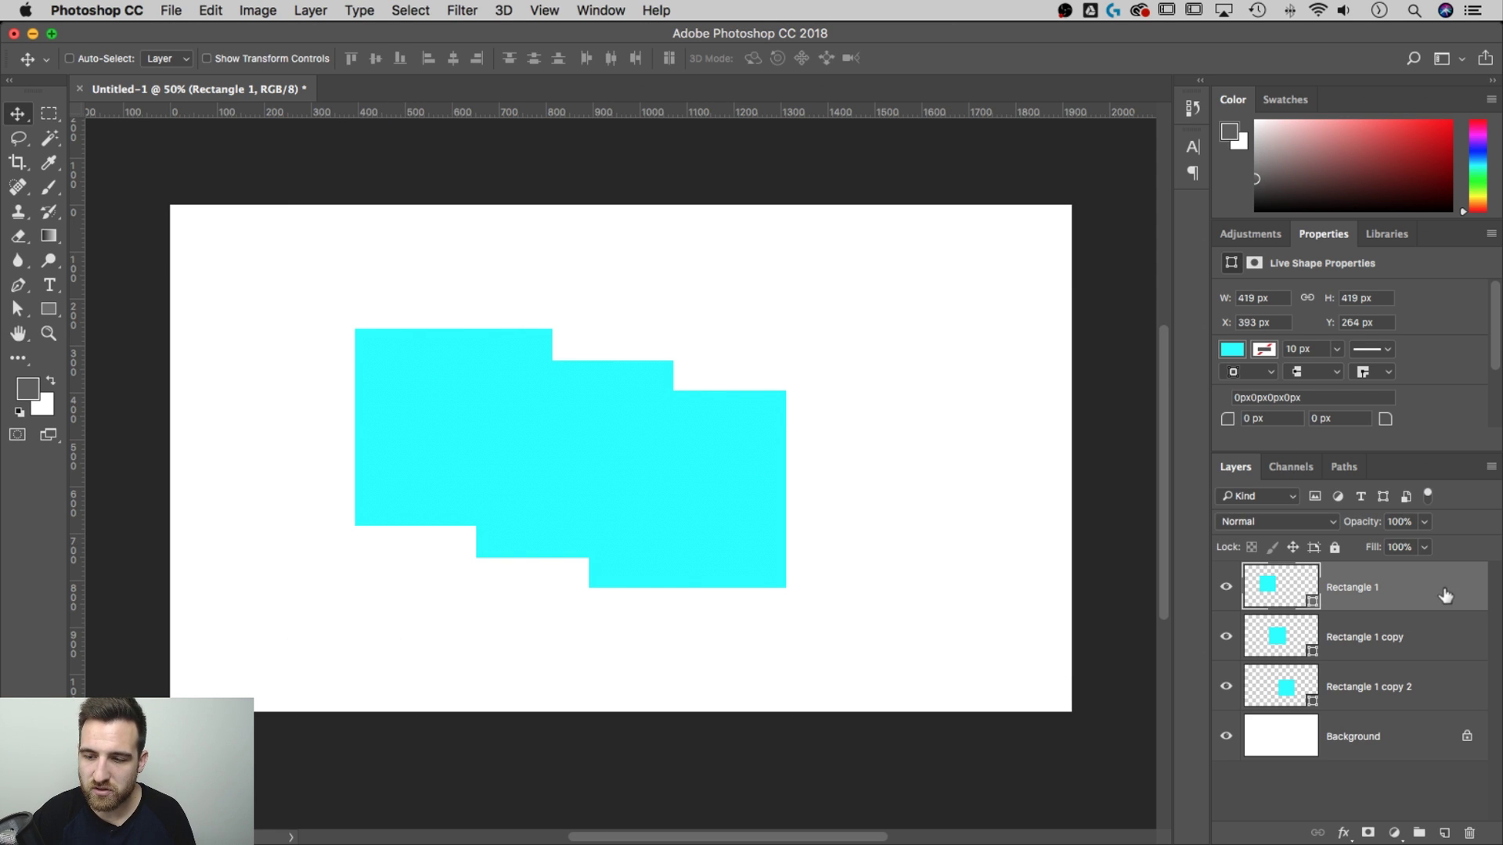
{"action": "left_click", "coordinate": [1344, 834]}
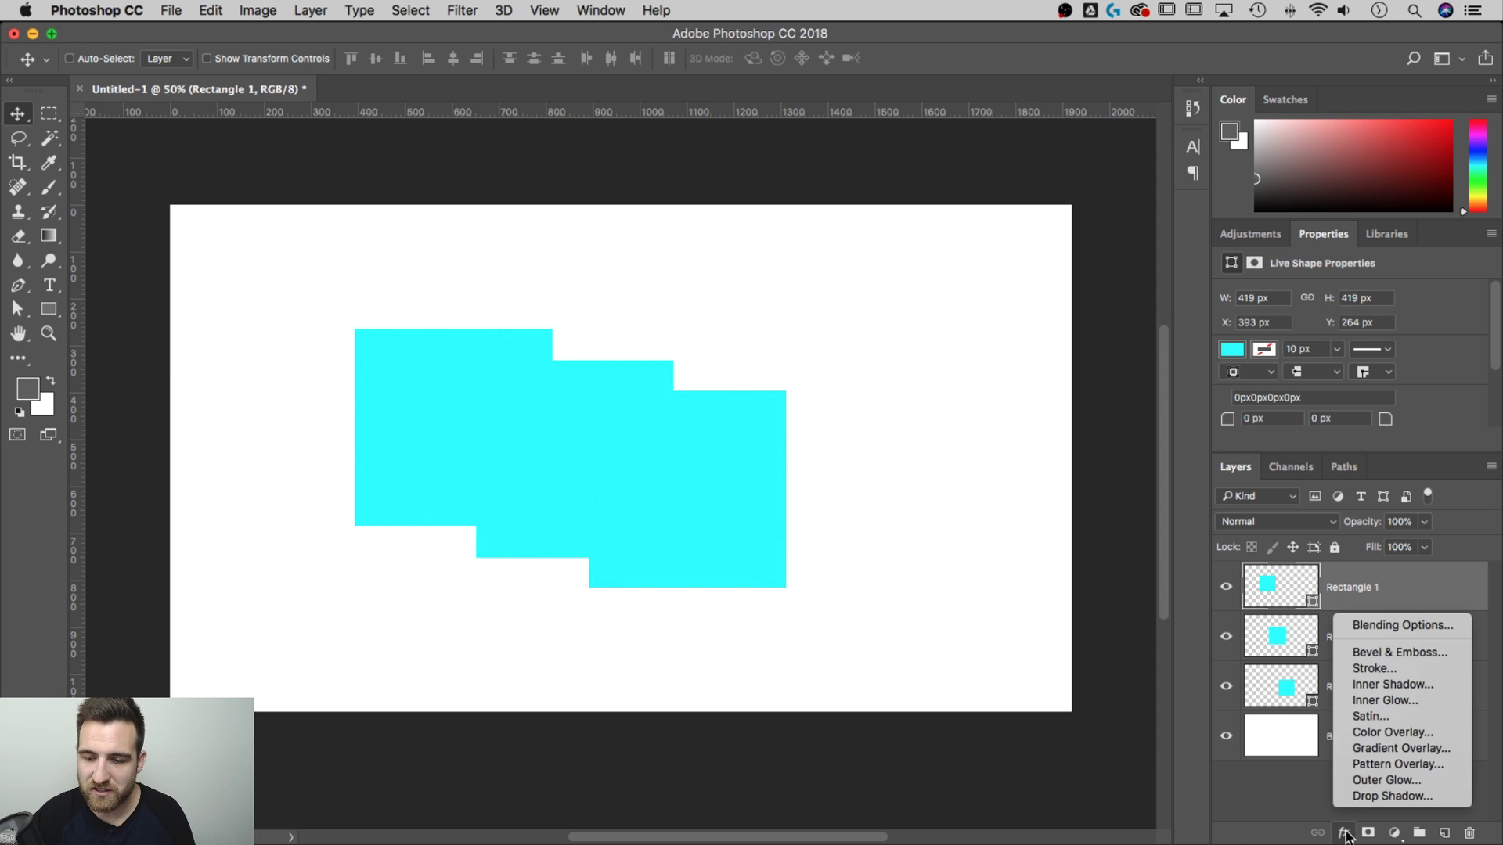
{"action": "left_click", "coordinate": [1363, 797]}
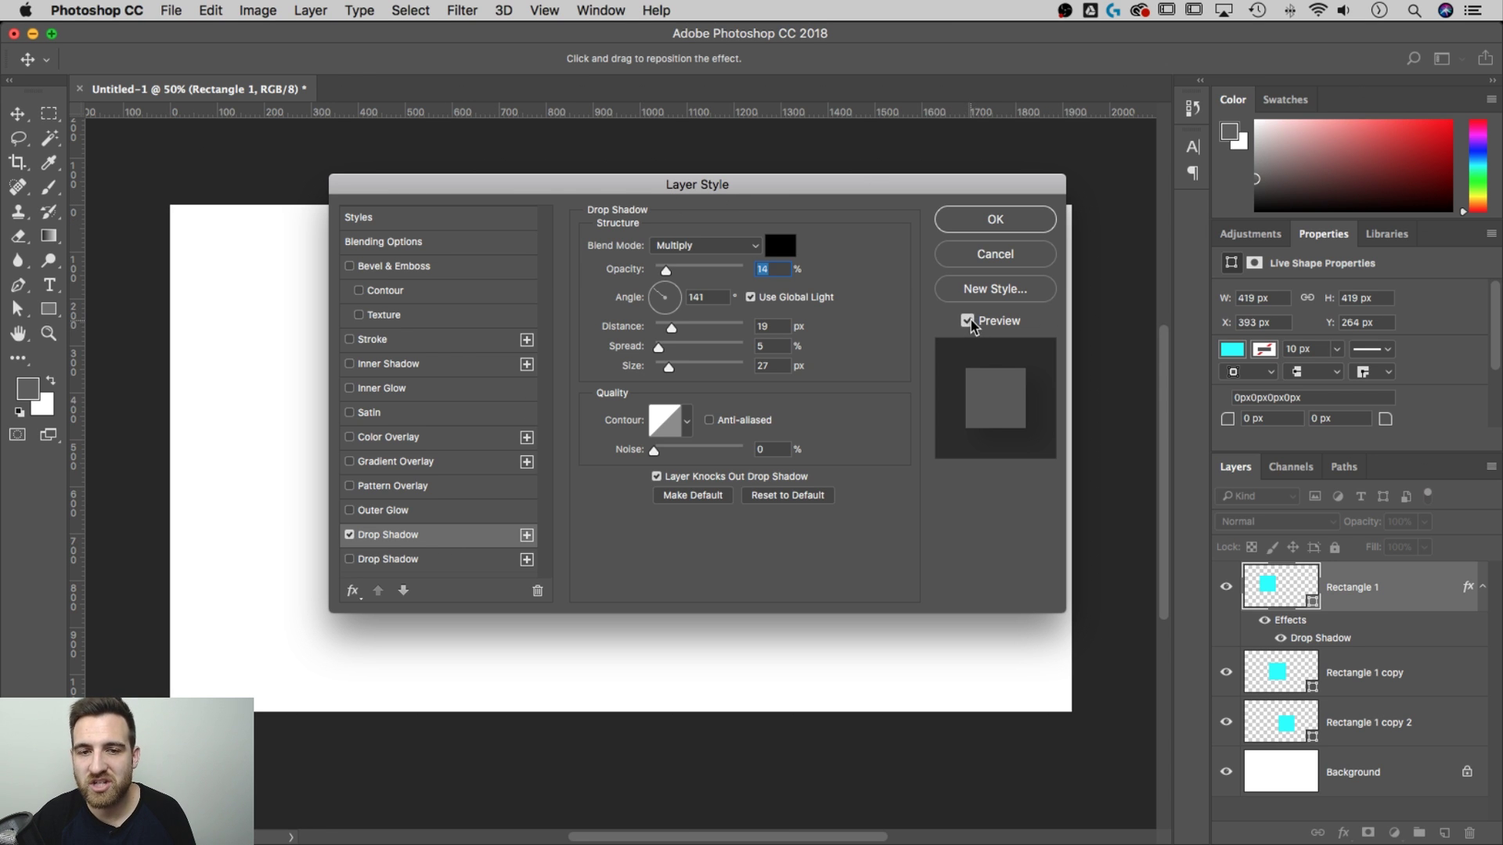
{"action": "left_click_drag", "start_coordinate": [470, 188], "coordinate": [861, 218]}
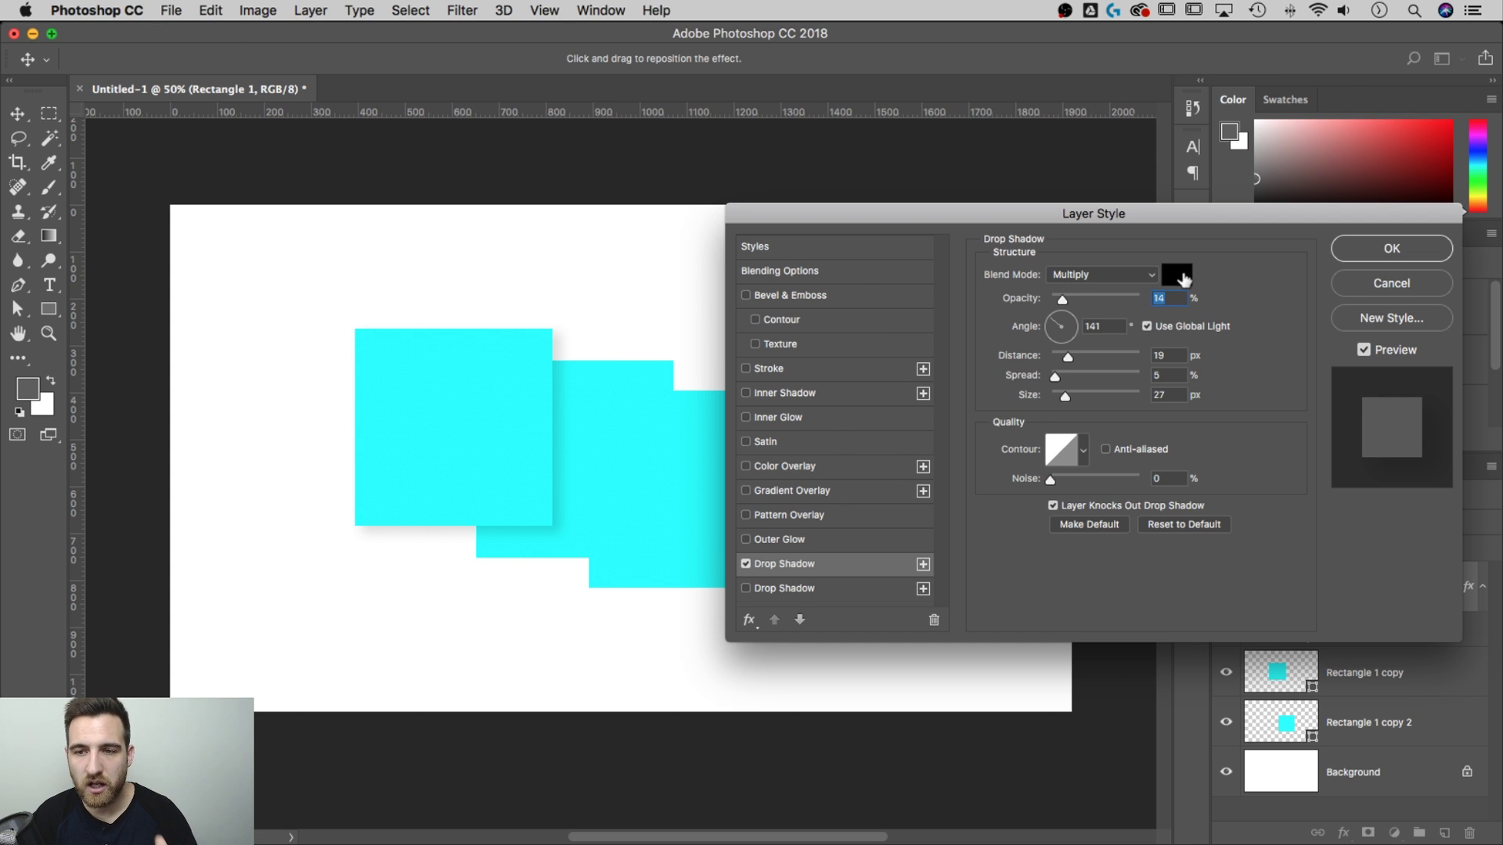
{"action": "left_click", "coordinate": [1181, 276]}
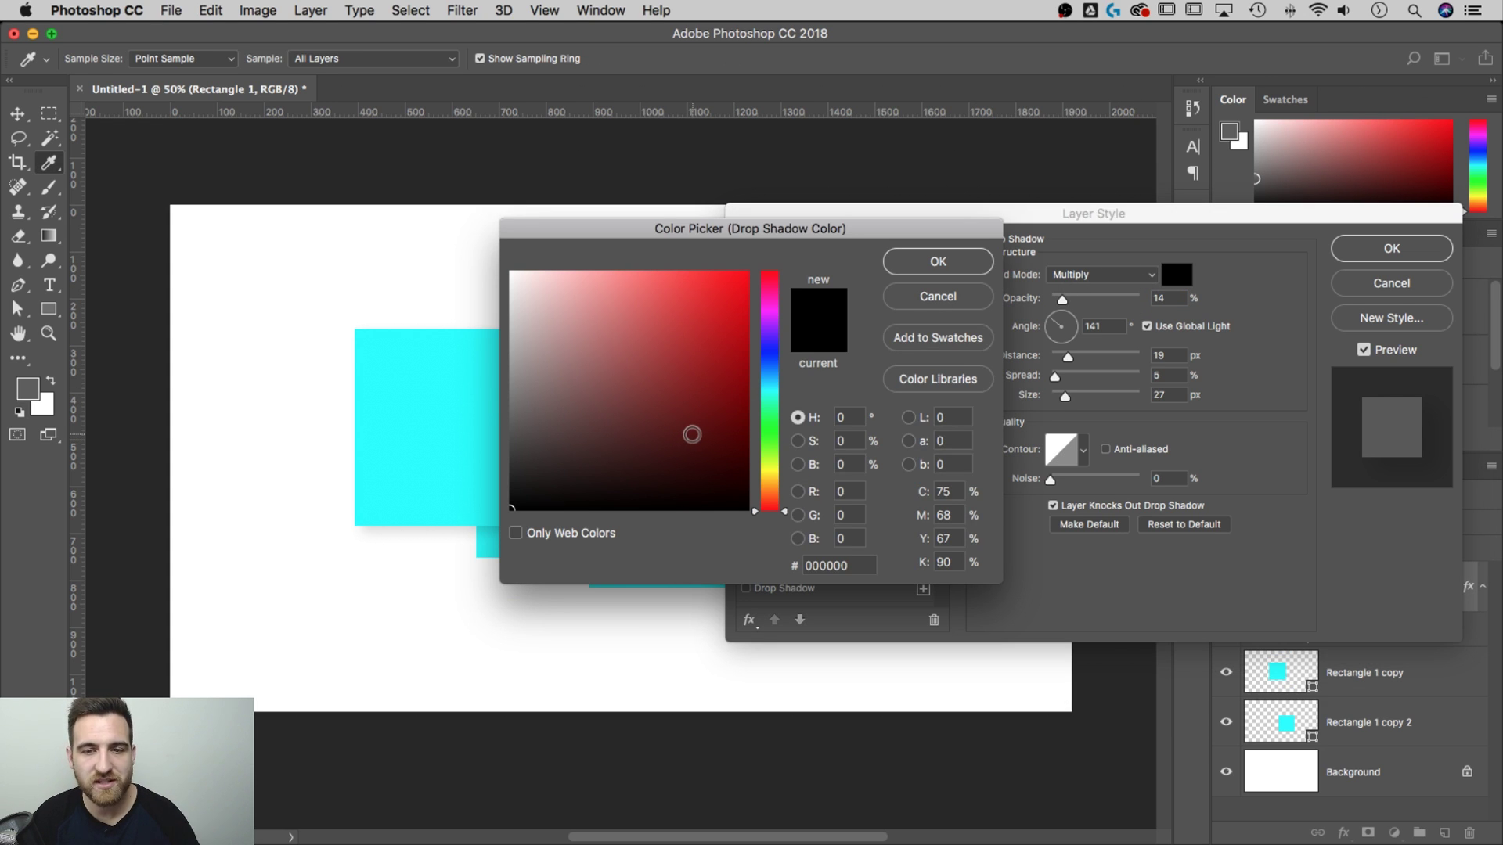
{"action": "left_click", "coordinate": [951, 295]}
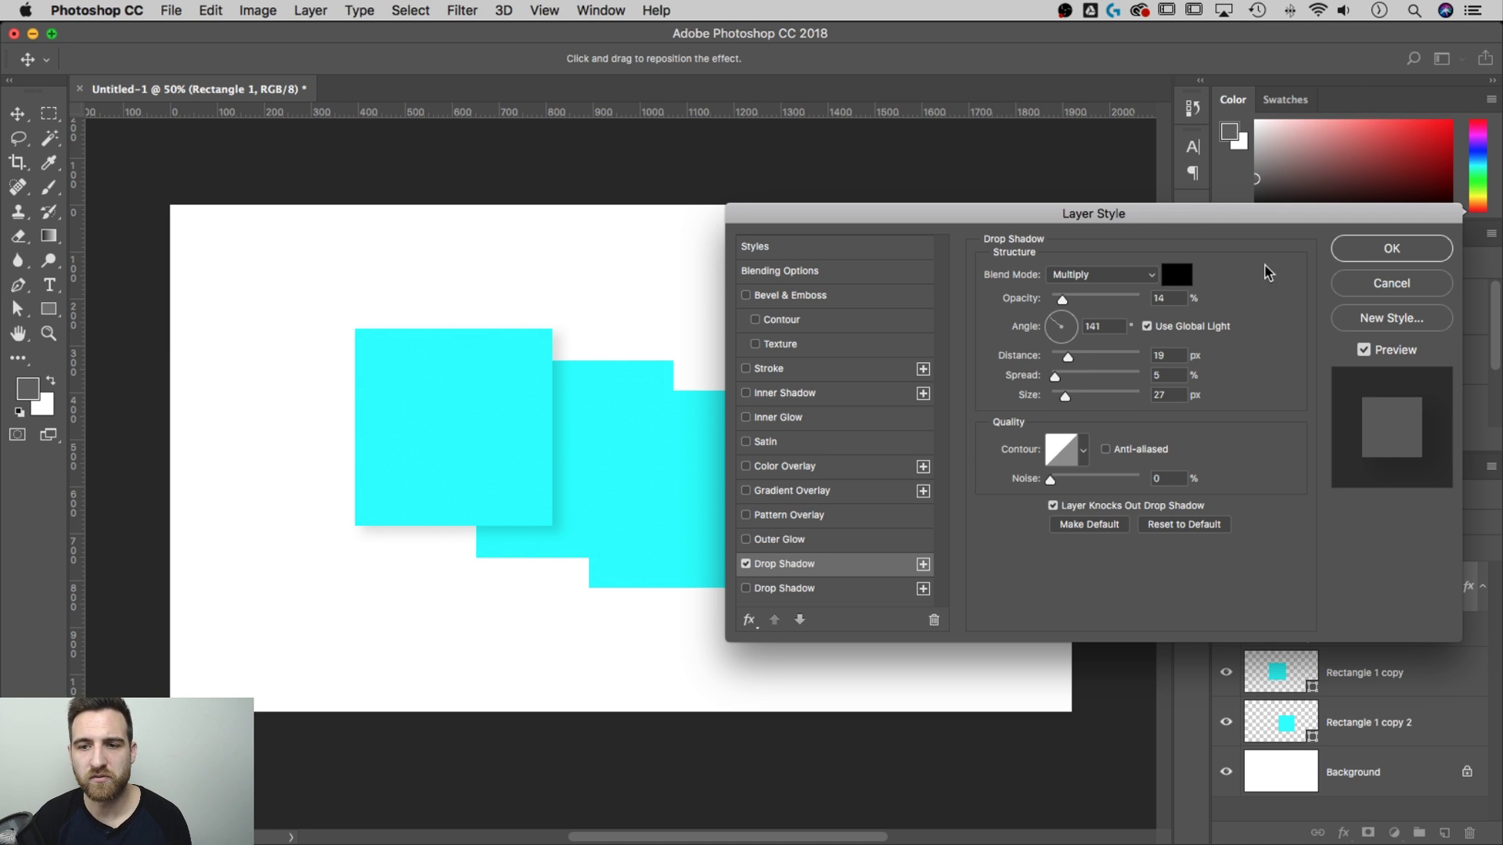
Keep the Multiply blend mode and set the drop shadow's opacity to 79%.
{"action": "left_click", "coordinate": [1154, 278]}
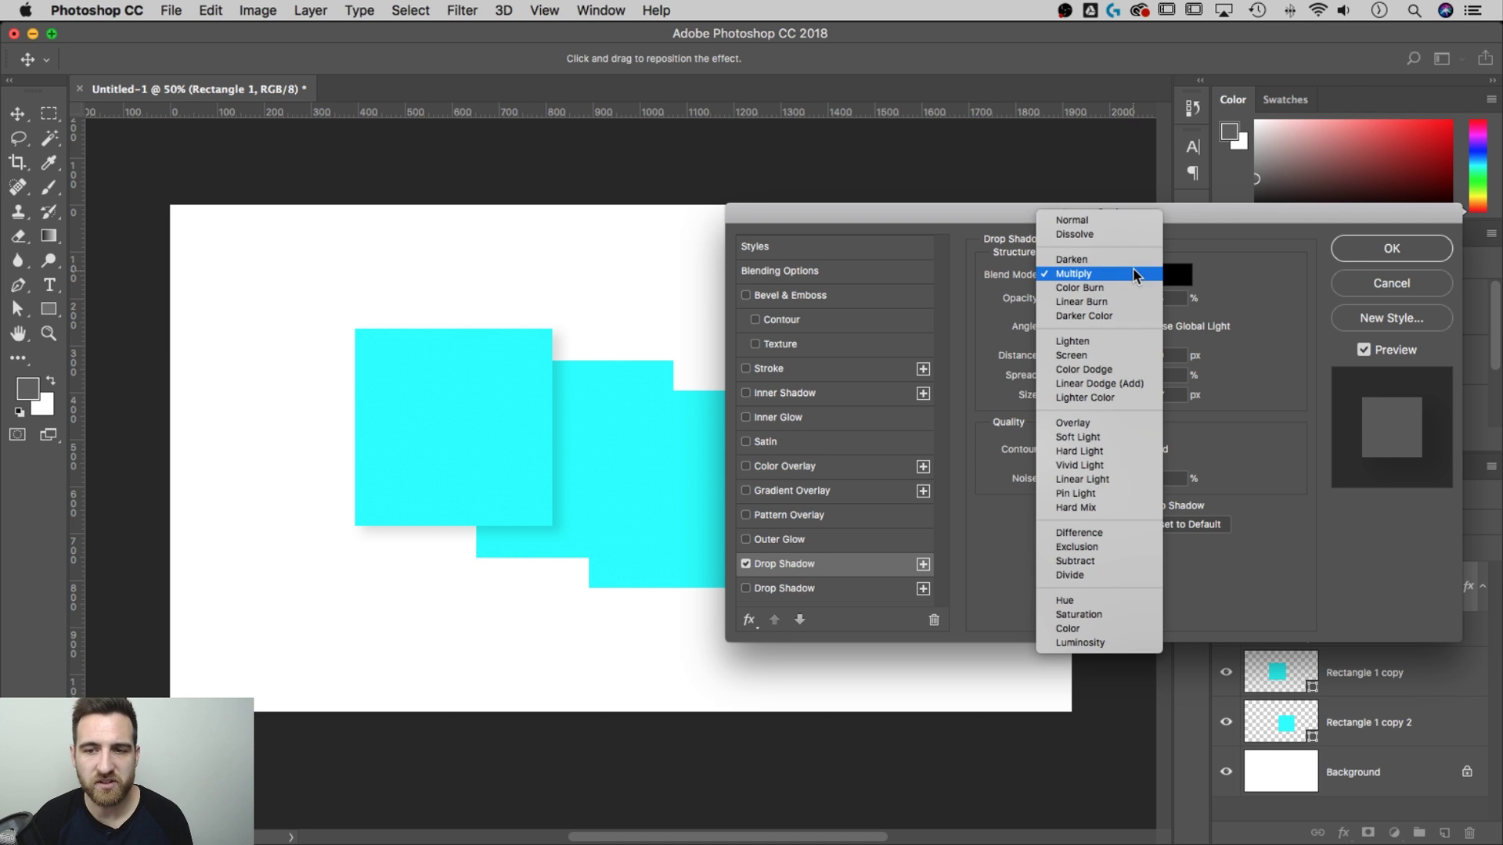
{"action": "left_click", "coordinate": [1279, 308]}
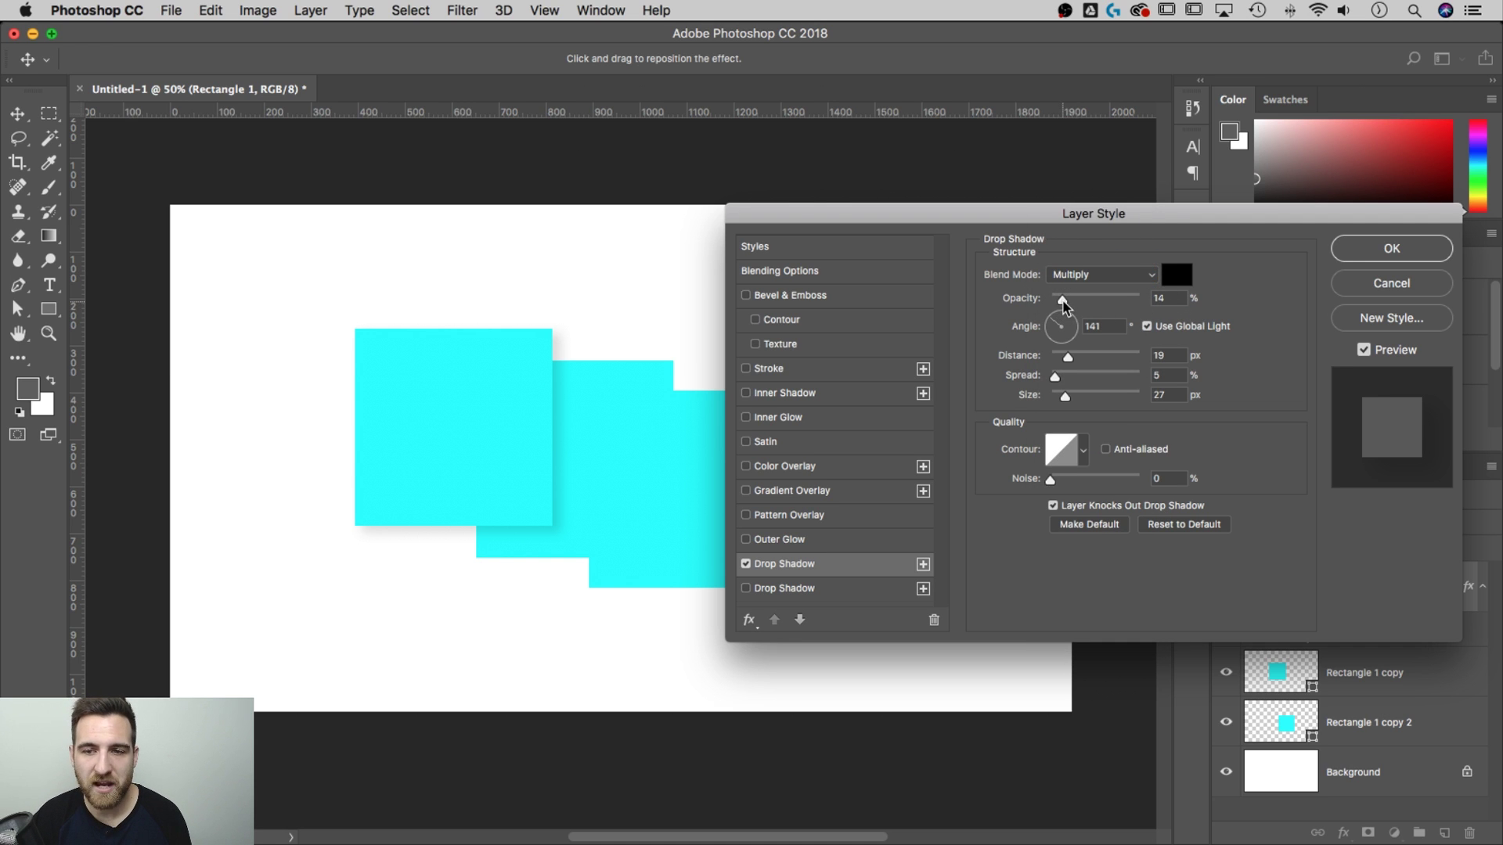
{"action": "left_click_drag", "start_coordinate": [1063, 302], "coordinate": [1153, 304]}
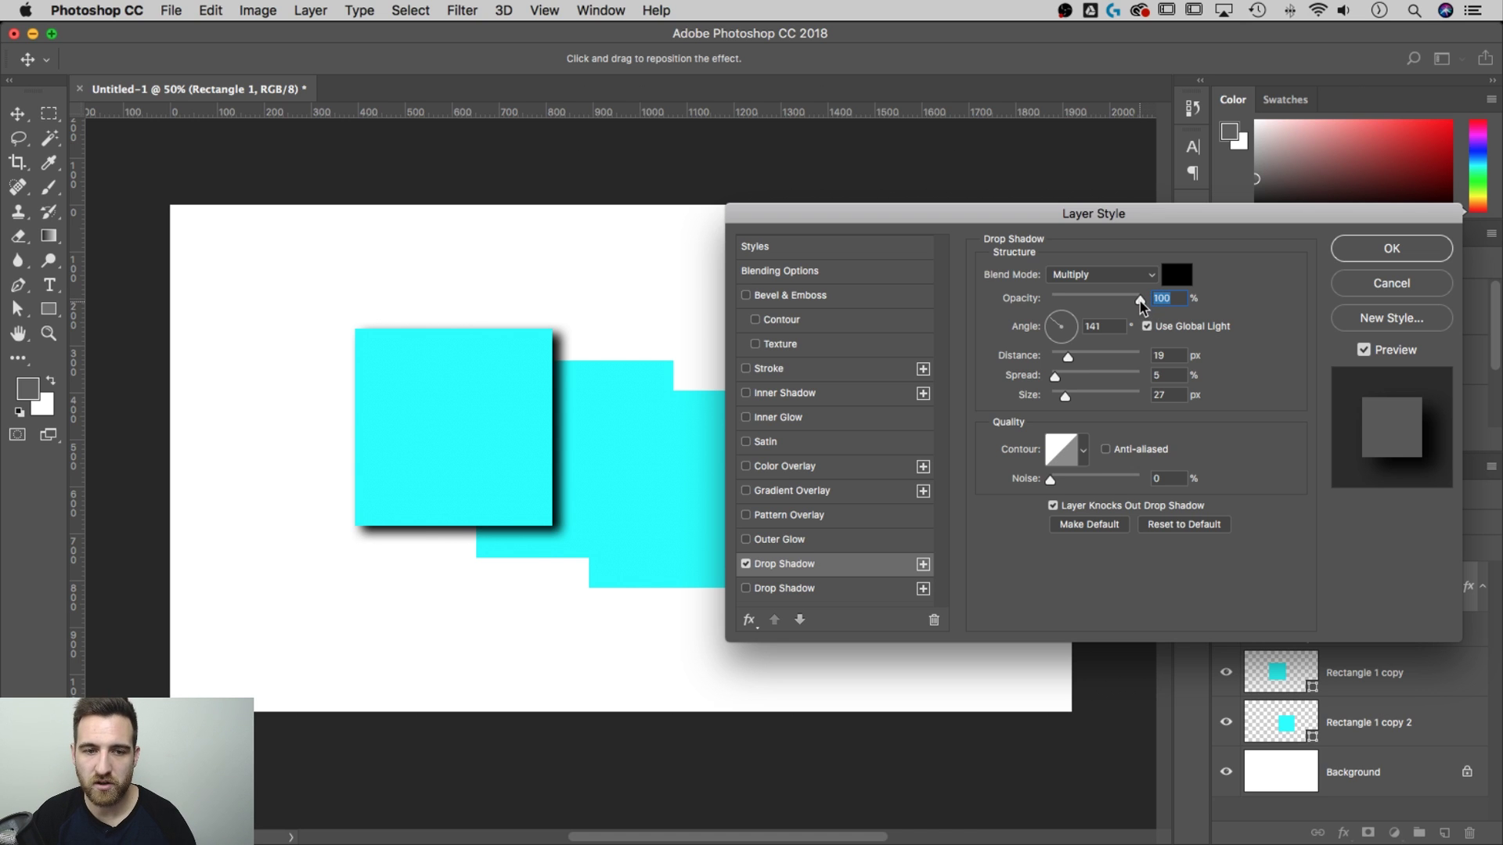
{"action": "left_click_drag", "start_coordinate": [1140, 302], "coordinate": [1078, 306]}
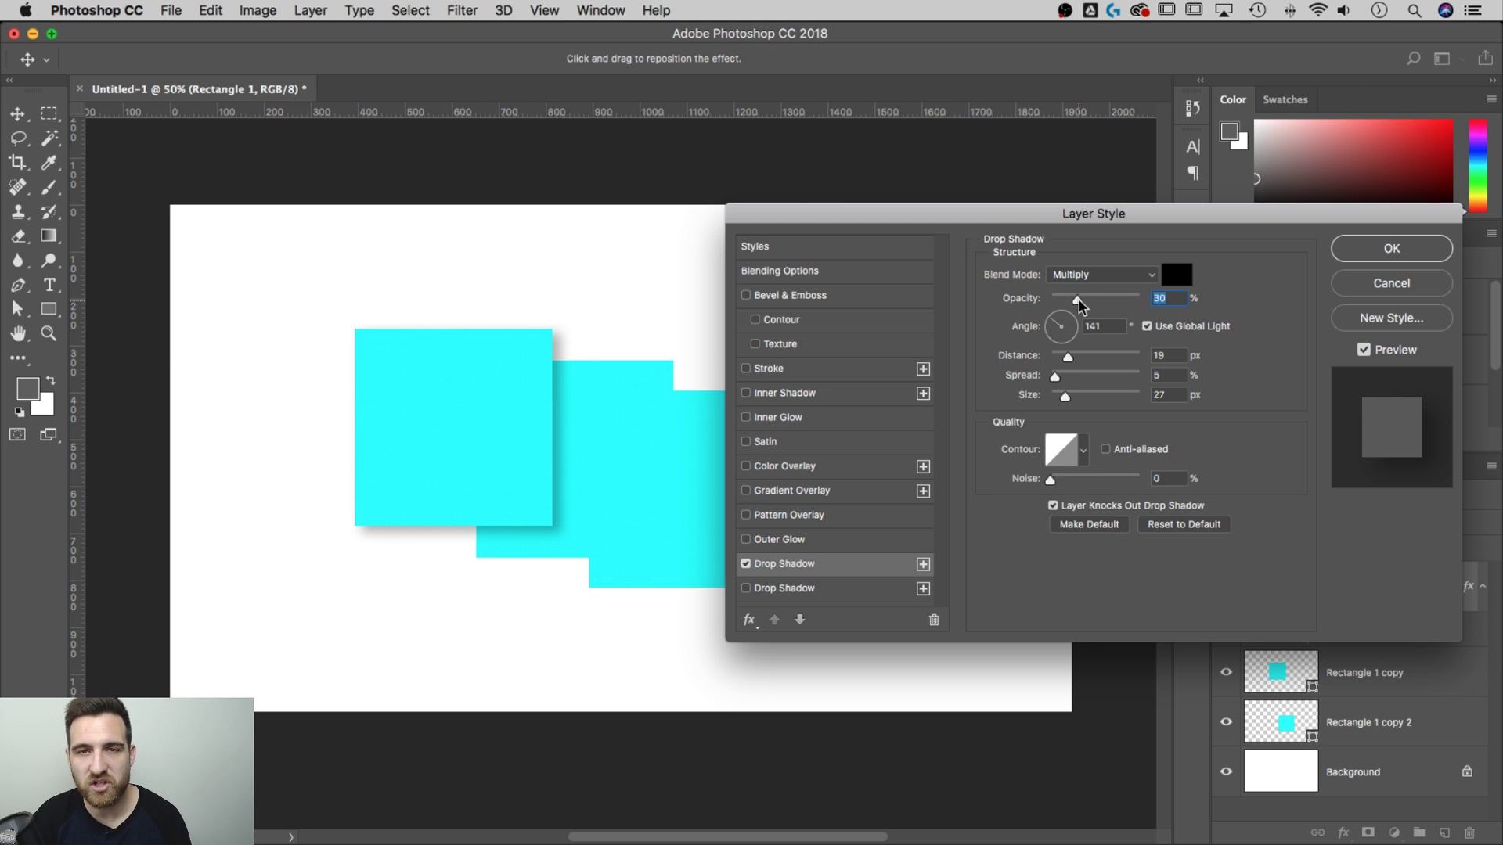
{"action": "left_click_drag", "start_coordinate": [1078, 306], "coordinate": [1164, 305]}
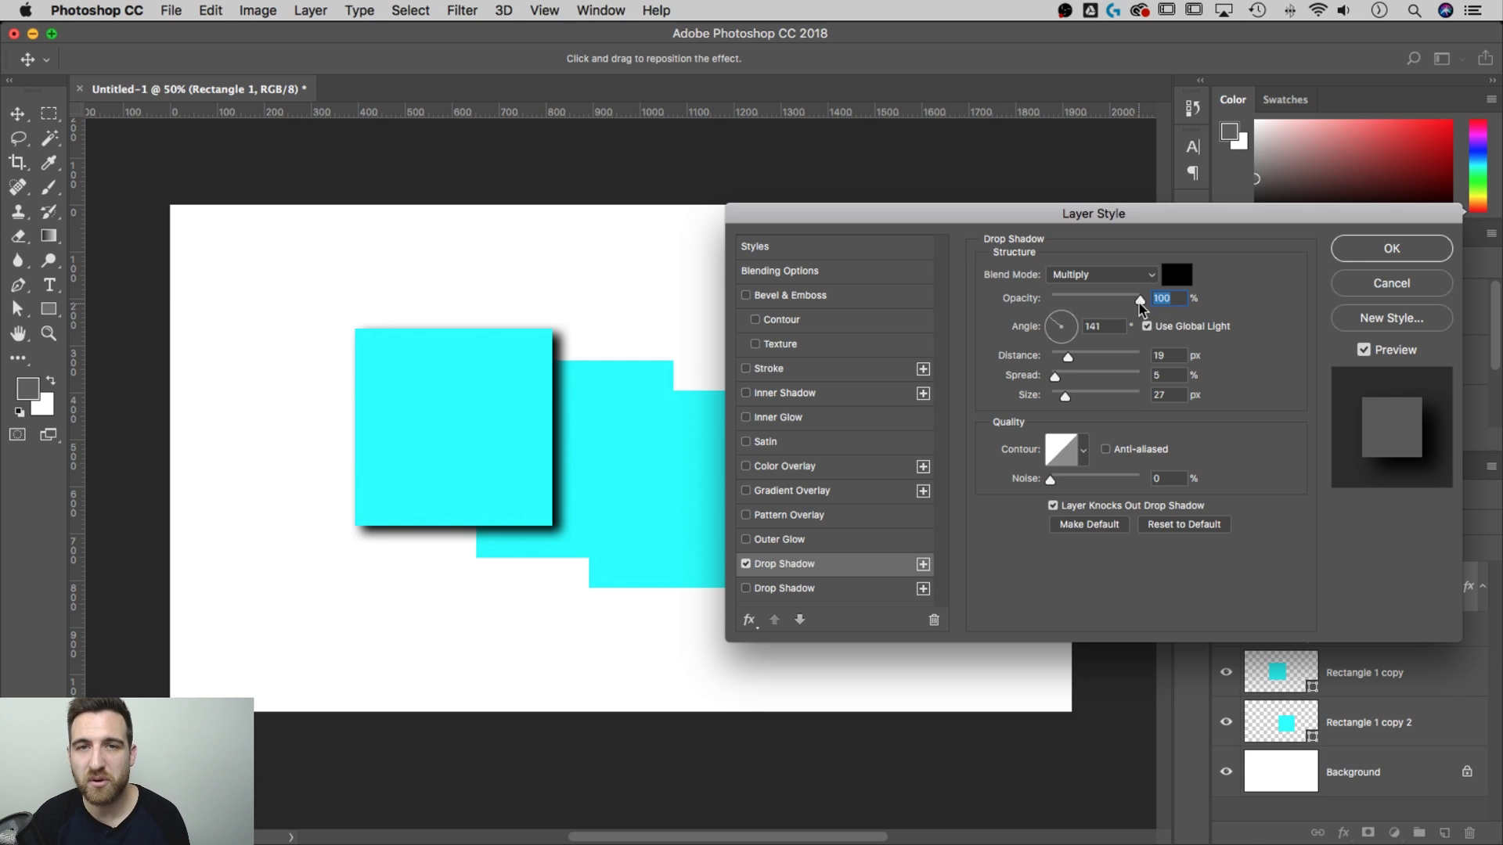
{"action": "mouse_move", "coordinate": [1141, 300]}
{"action": "left_mouse_down"}
{"action": "mouse_move", "coordinate": [1071, 301]}
{"action": "mouse_move", "coordinate": [1121, 302]}
{"action": "left_mouse_up"}
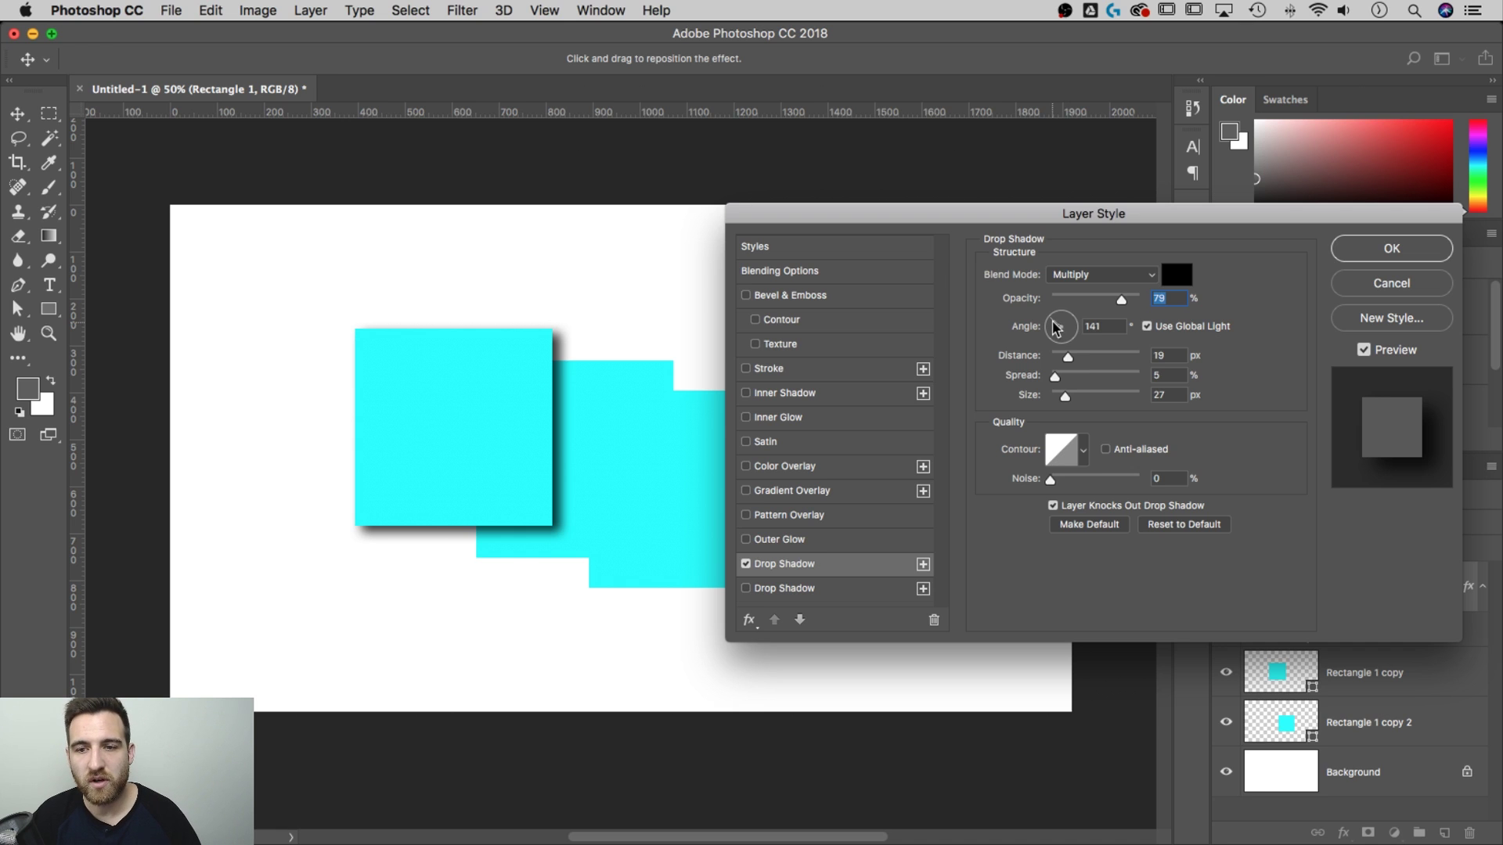
Set the shadow to 139° angle, 38 px distance, 14% spread and 40 px size.
{"action": "left_click_drag", "start_coordinate": [1056, 329], "coordinate": [1051, 317]}
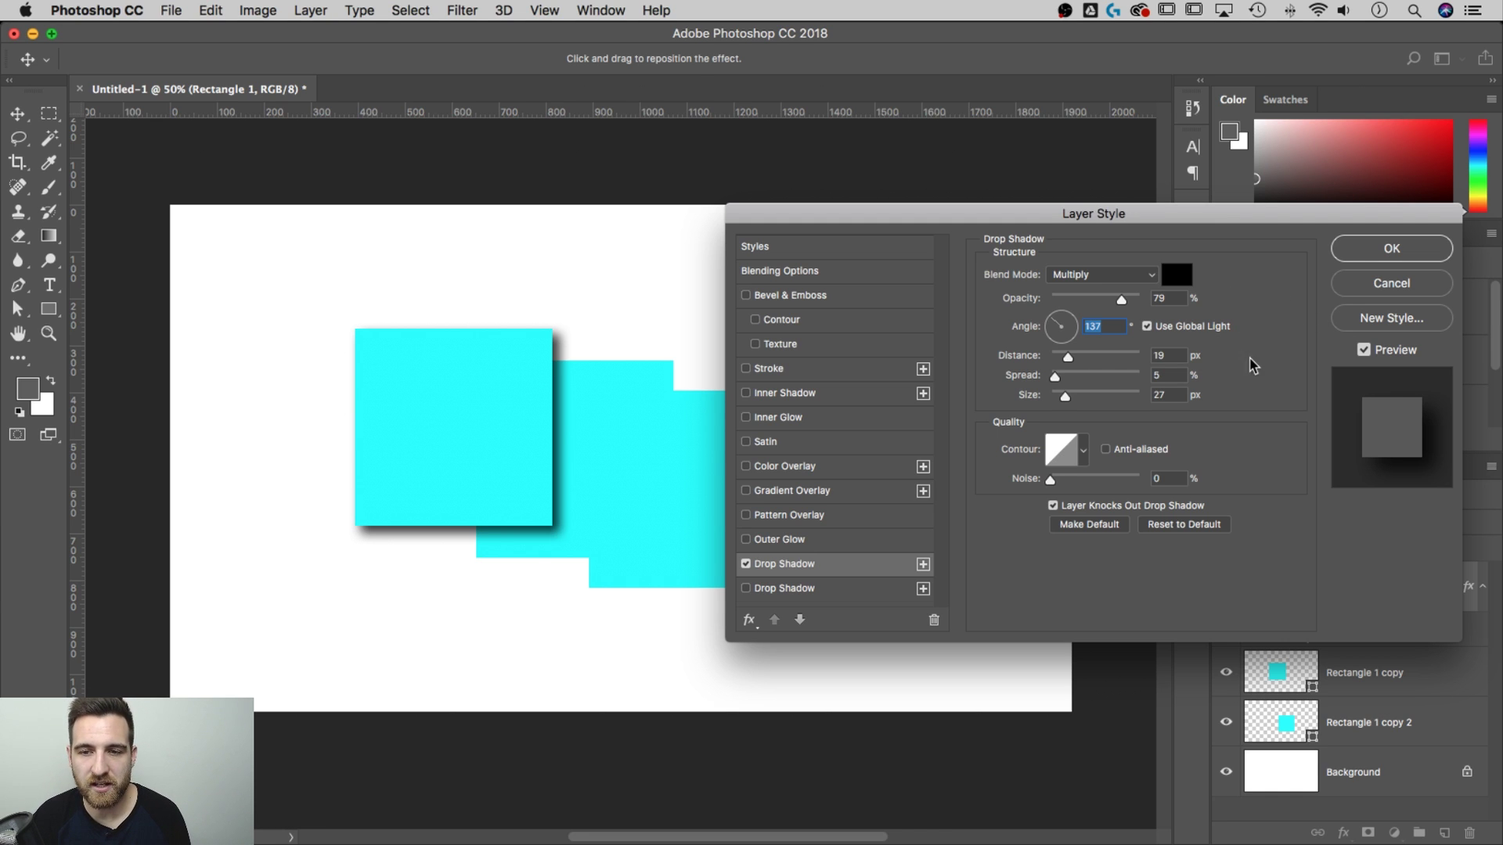
{"action": "left_click_drag", "start_coordinate": [1069, 358], "coordinate": [1086, 383]}
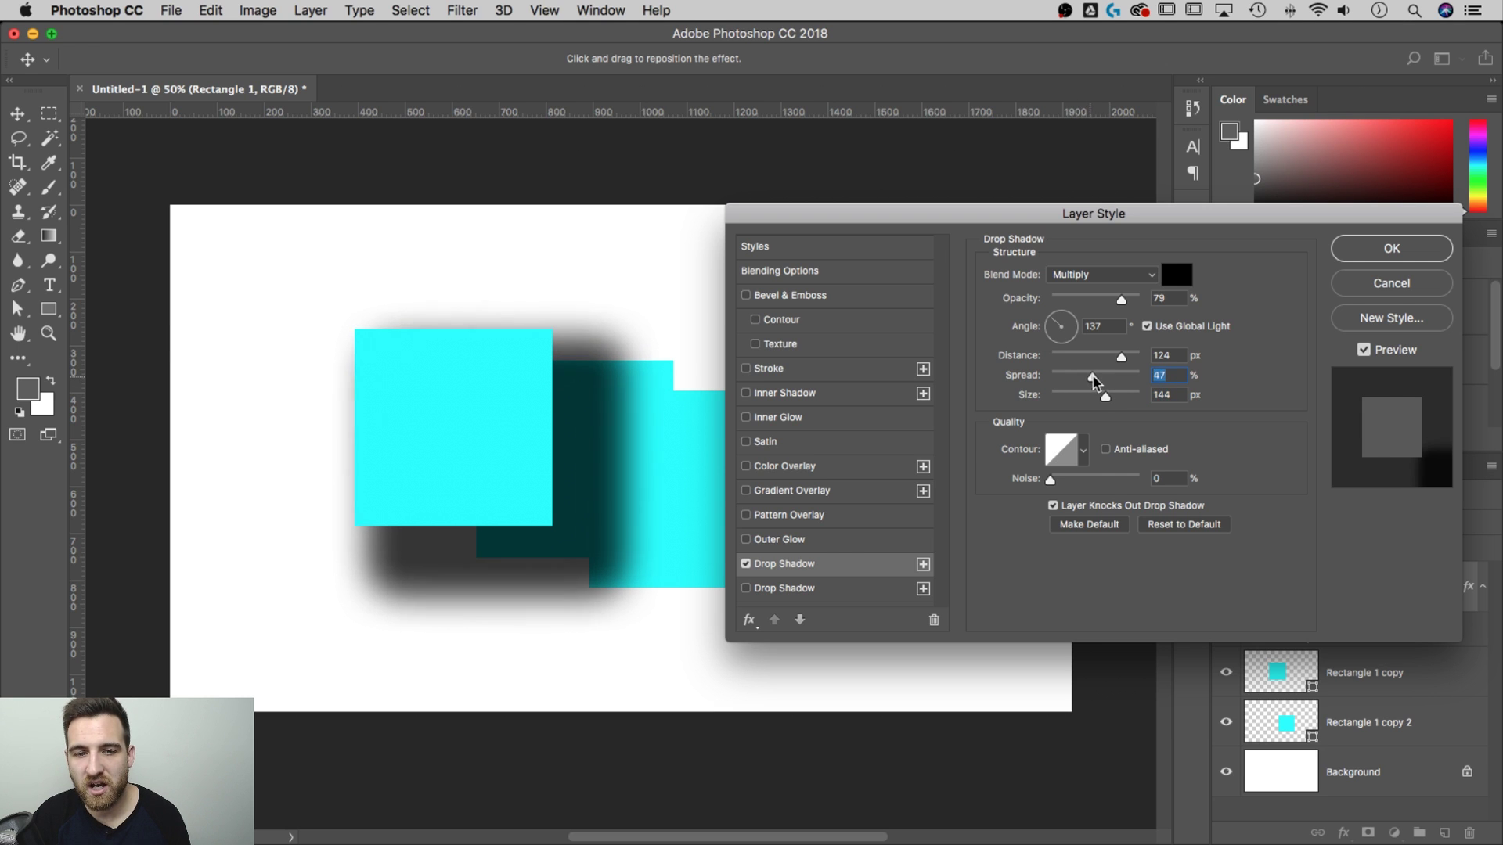
{"action": "left_click_drag", "start_coordinate": [1092, 375], "coordinate": [1070, 400]}
{"action": "left_click", "coordinate": [1062, 378]}
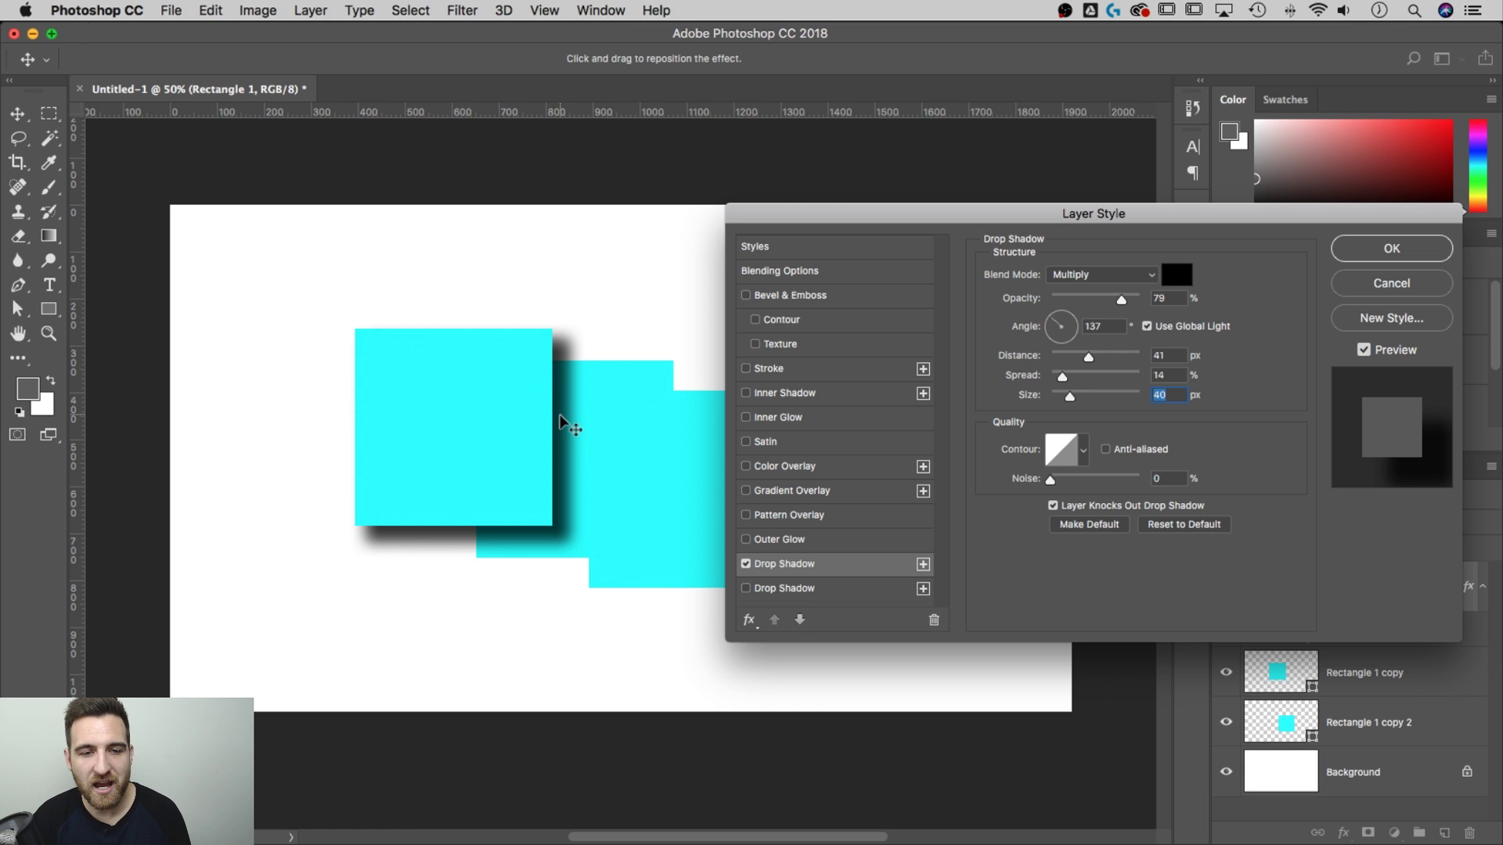
{"action": "left_click_drag", "start_coordinate": [557, 429], "coordinate": [507, 457]}
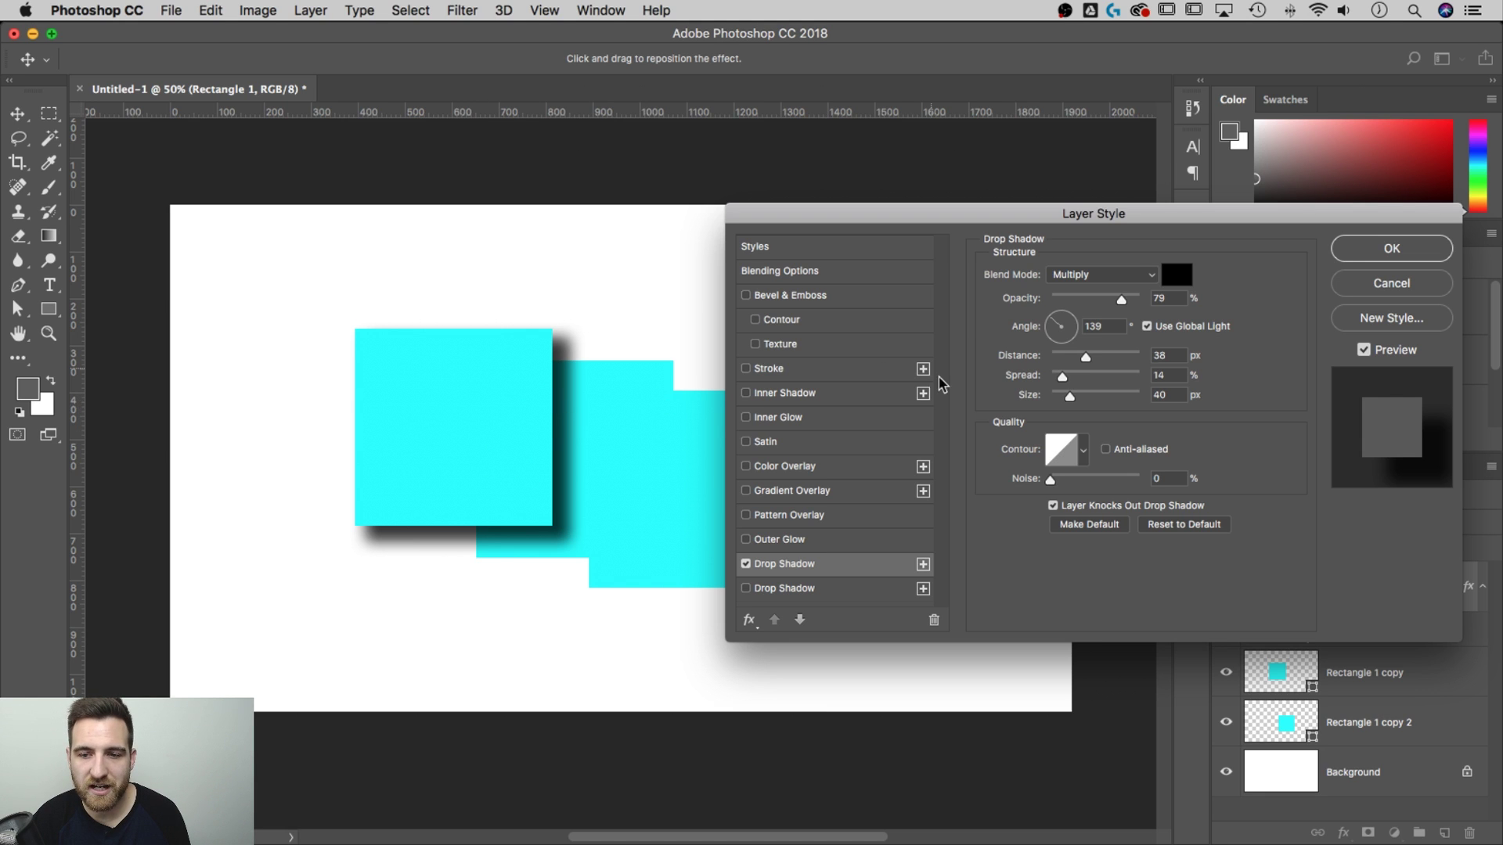
{"action": "left_click", "coordinate": [1084, 451]}
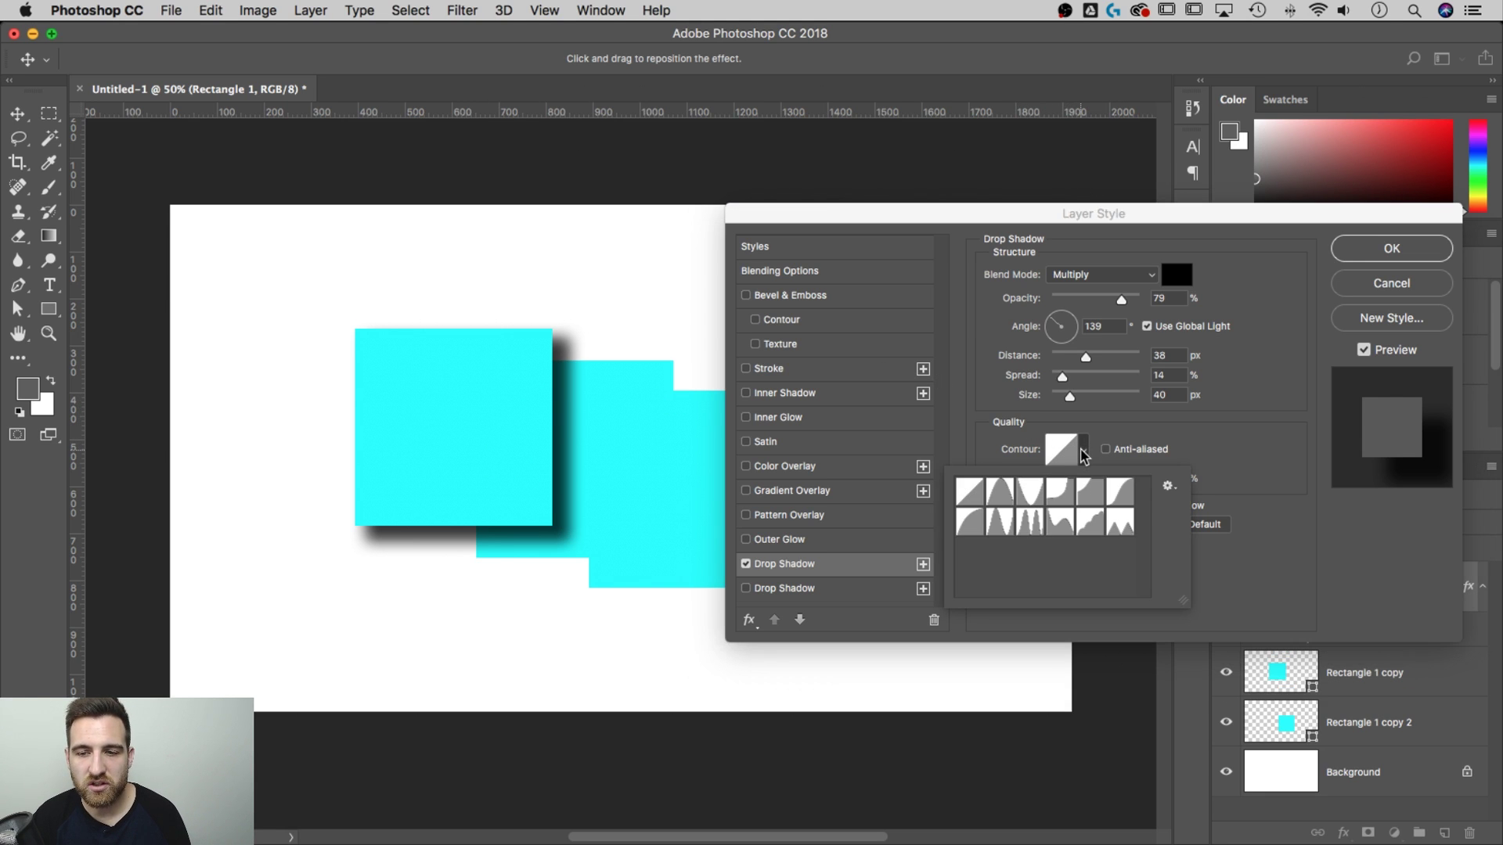
{"action": "left_click", "coordinate": [1263, 439]}
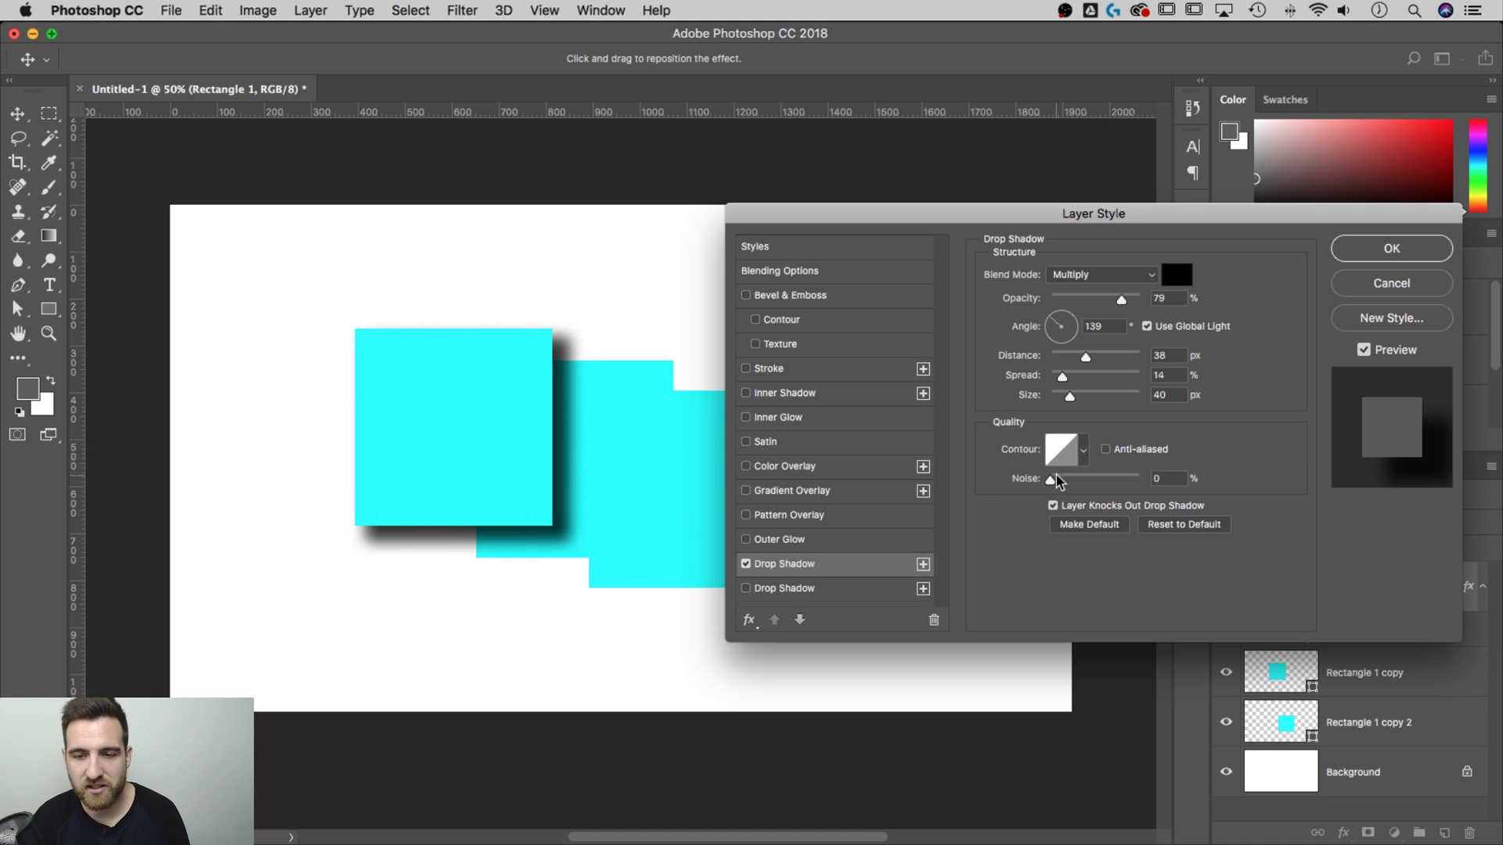
{"action": "left_click_drag", "start_coordinate": [1057, 481], "coordinate": [1149, 483]}
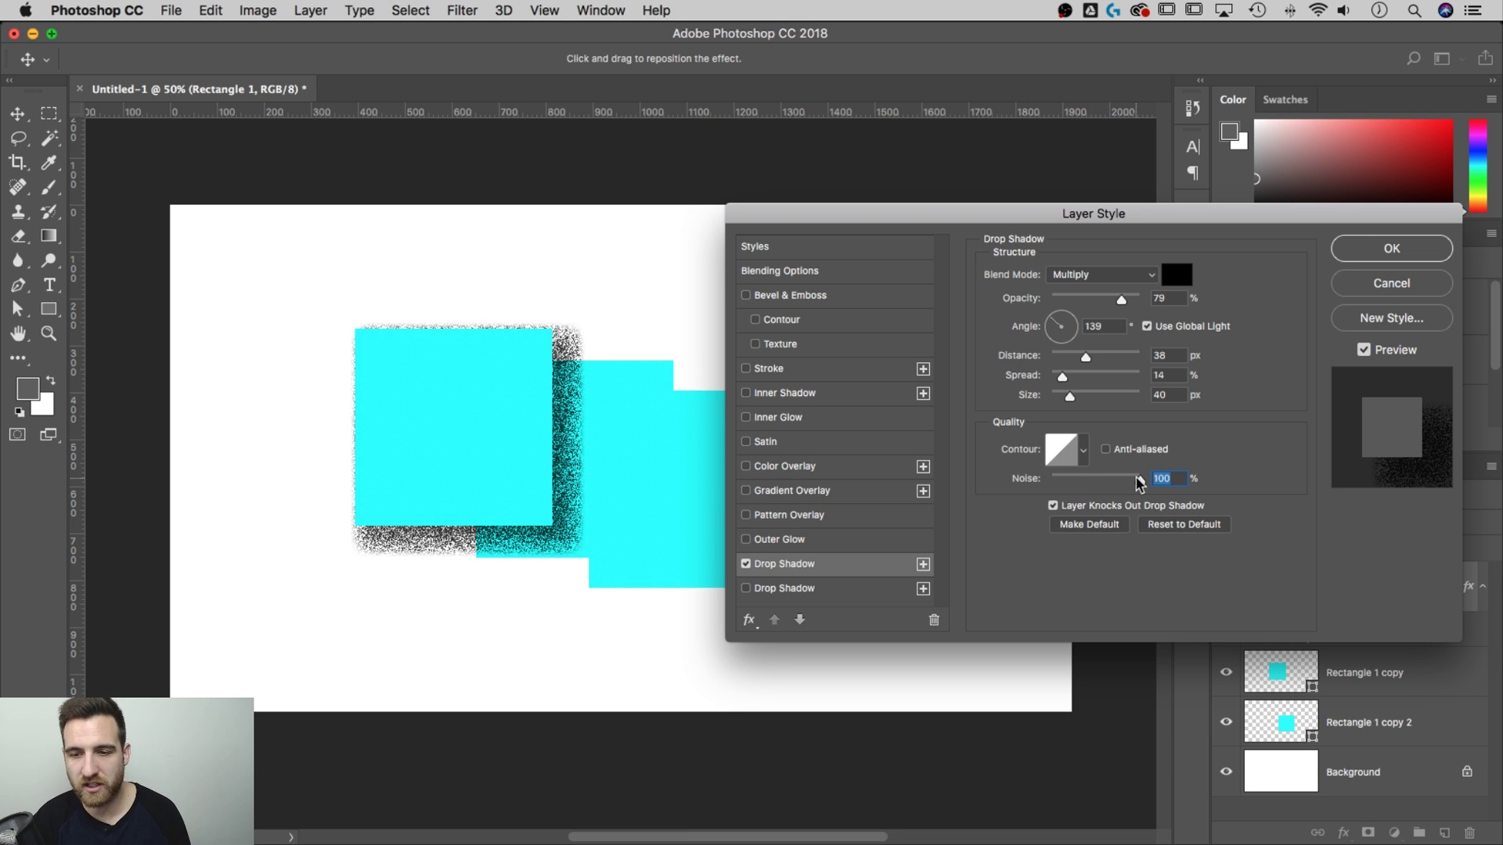
{"action": "left_click_drag", "start_coordinate": [1139, 483], "coordinate": [1050, 480]}
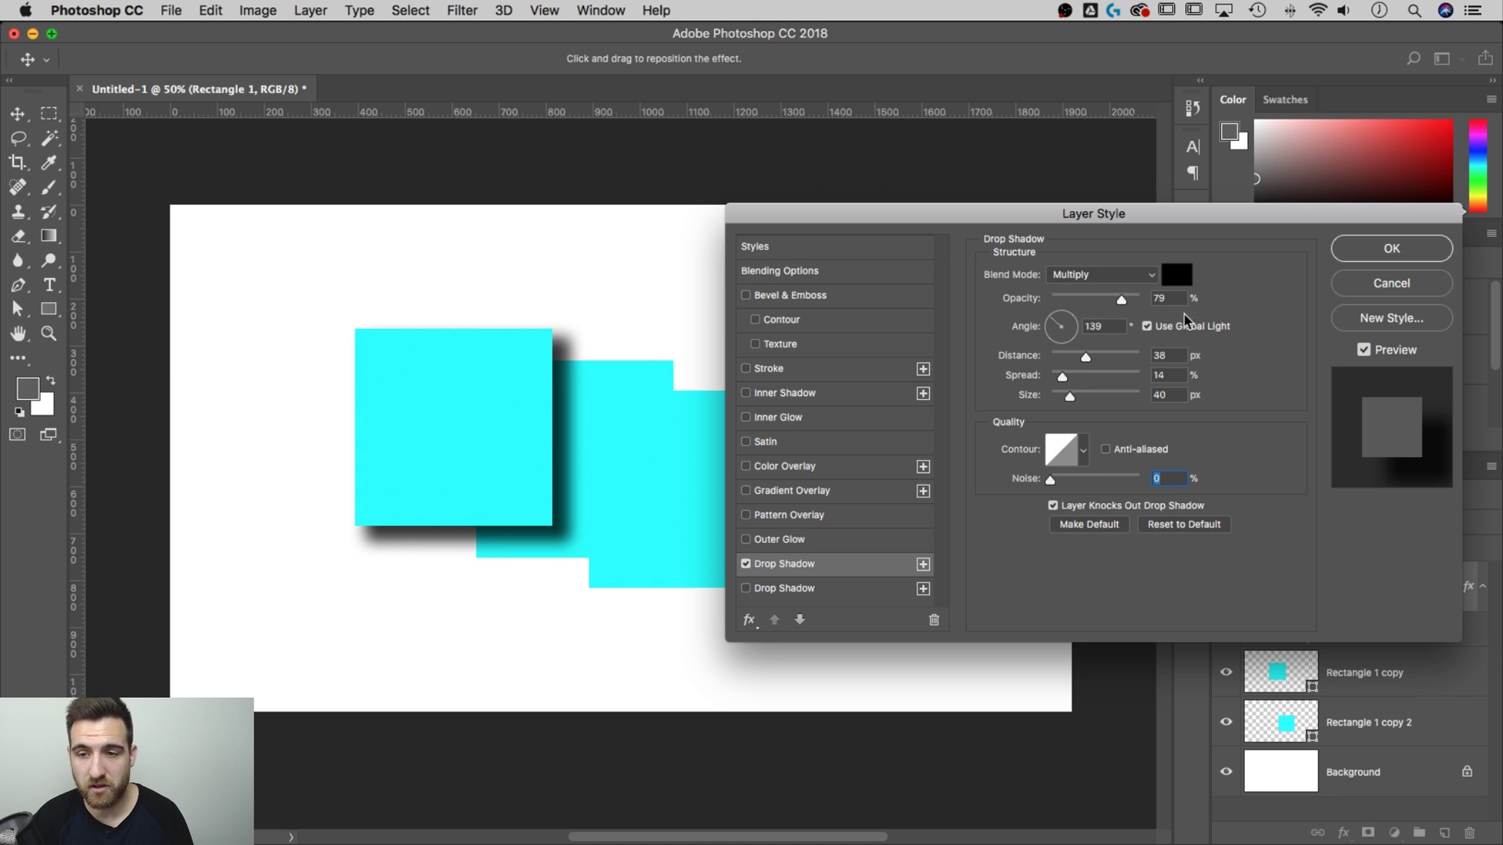
Change the shadow to 25% opacity, 123° angle, 16 px distance, 7% spread, 43 px size, and apply.
{"action": "left_click_drag", "start_coordinate": [1092, 362], "coordinate": [1075, 360]}
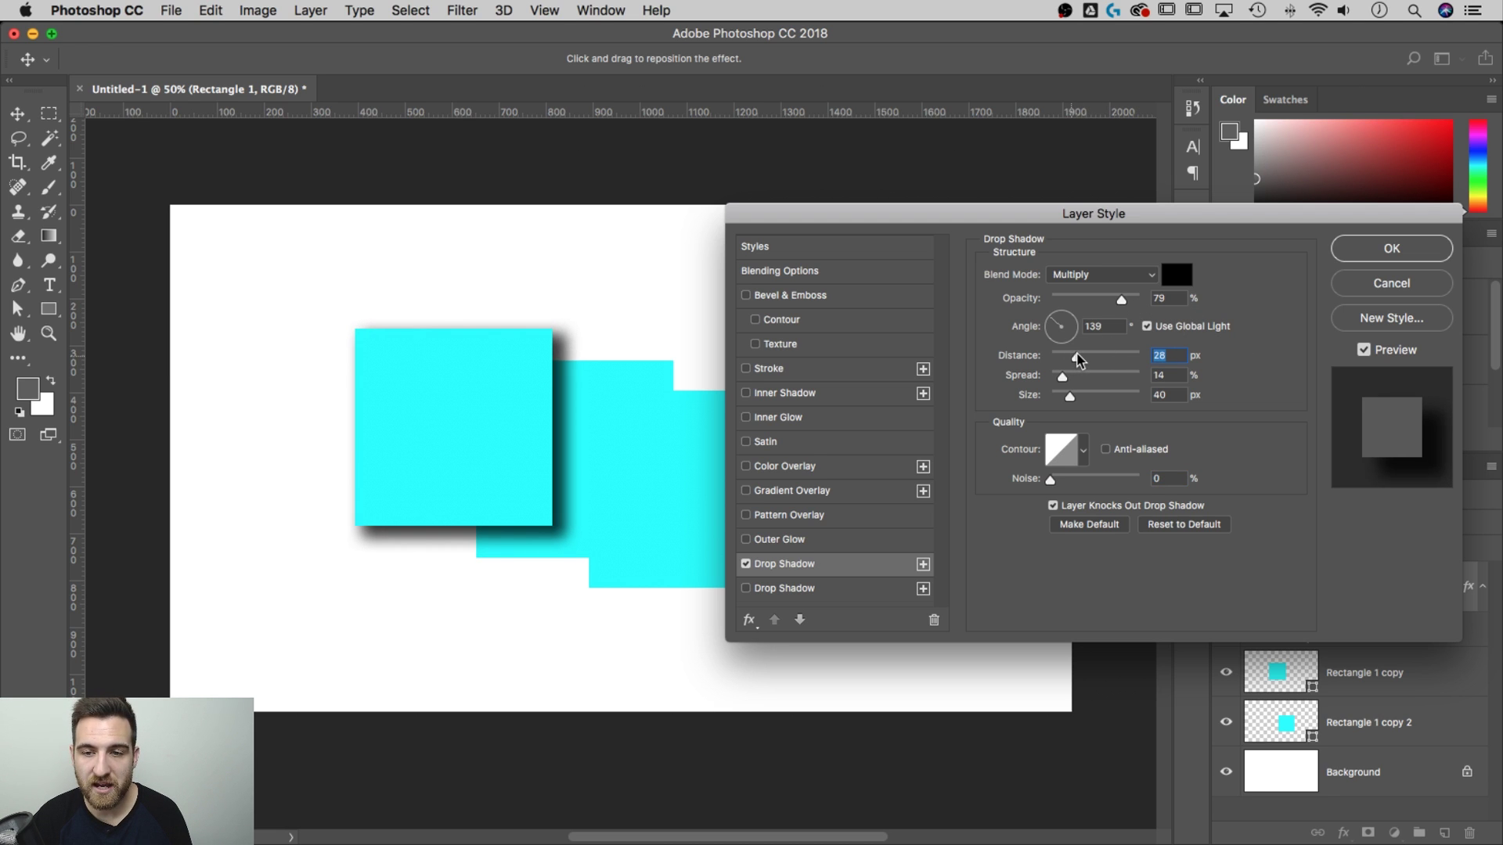
{"action": "left_click_drag", "start_coordinate": [1121, 300], "coordinate": [1074, 306]}
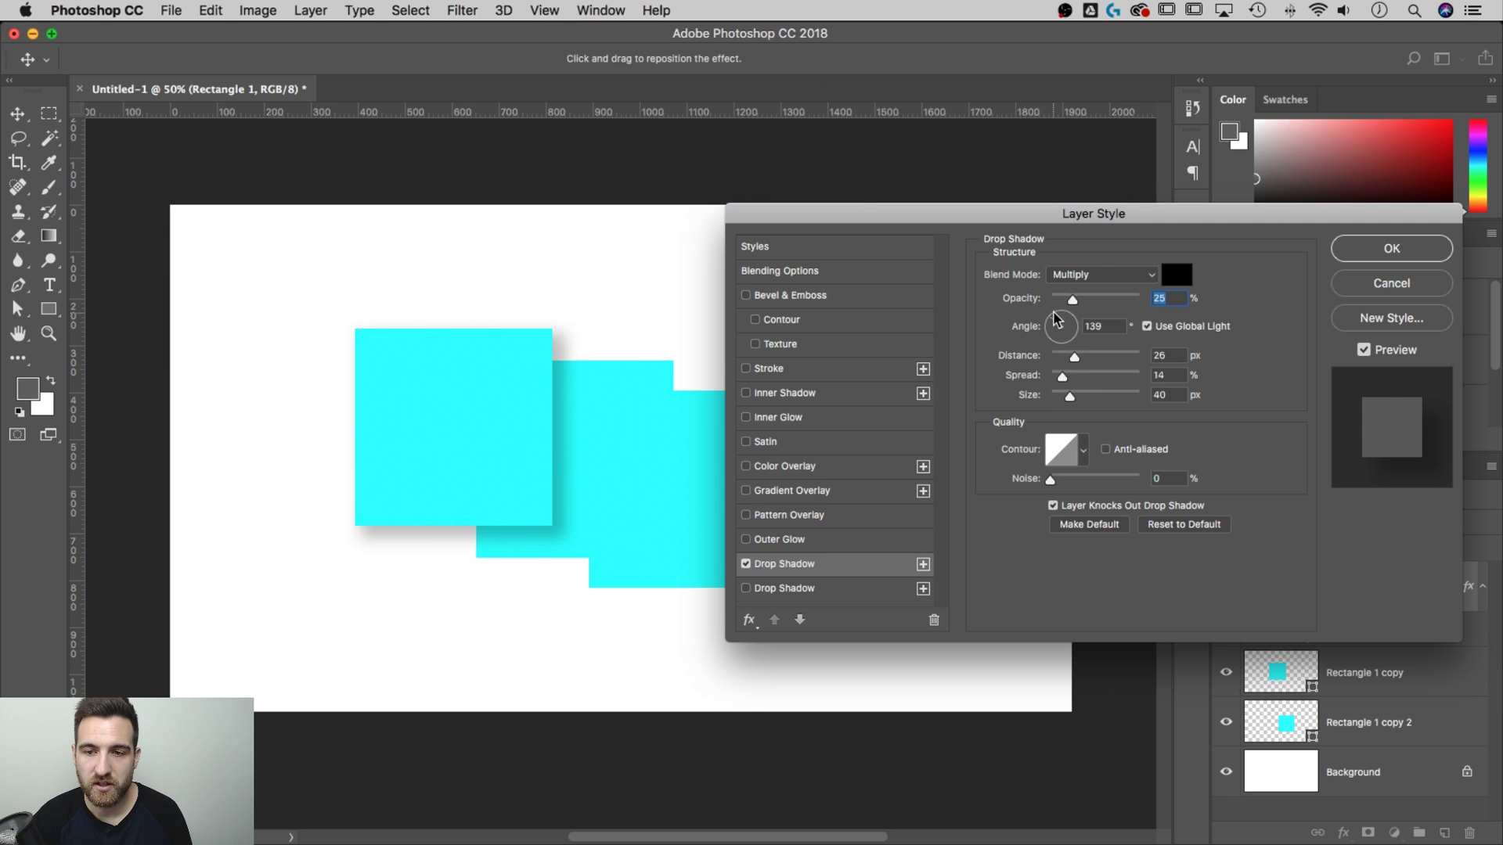
{"action": "left_click", "coordinate": [1054, 314]}
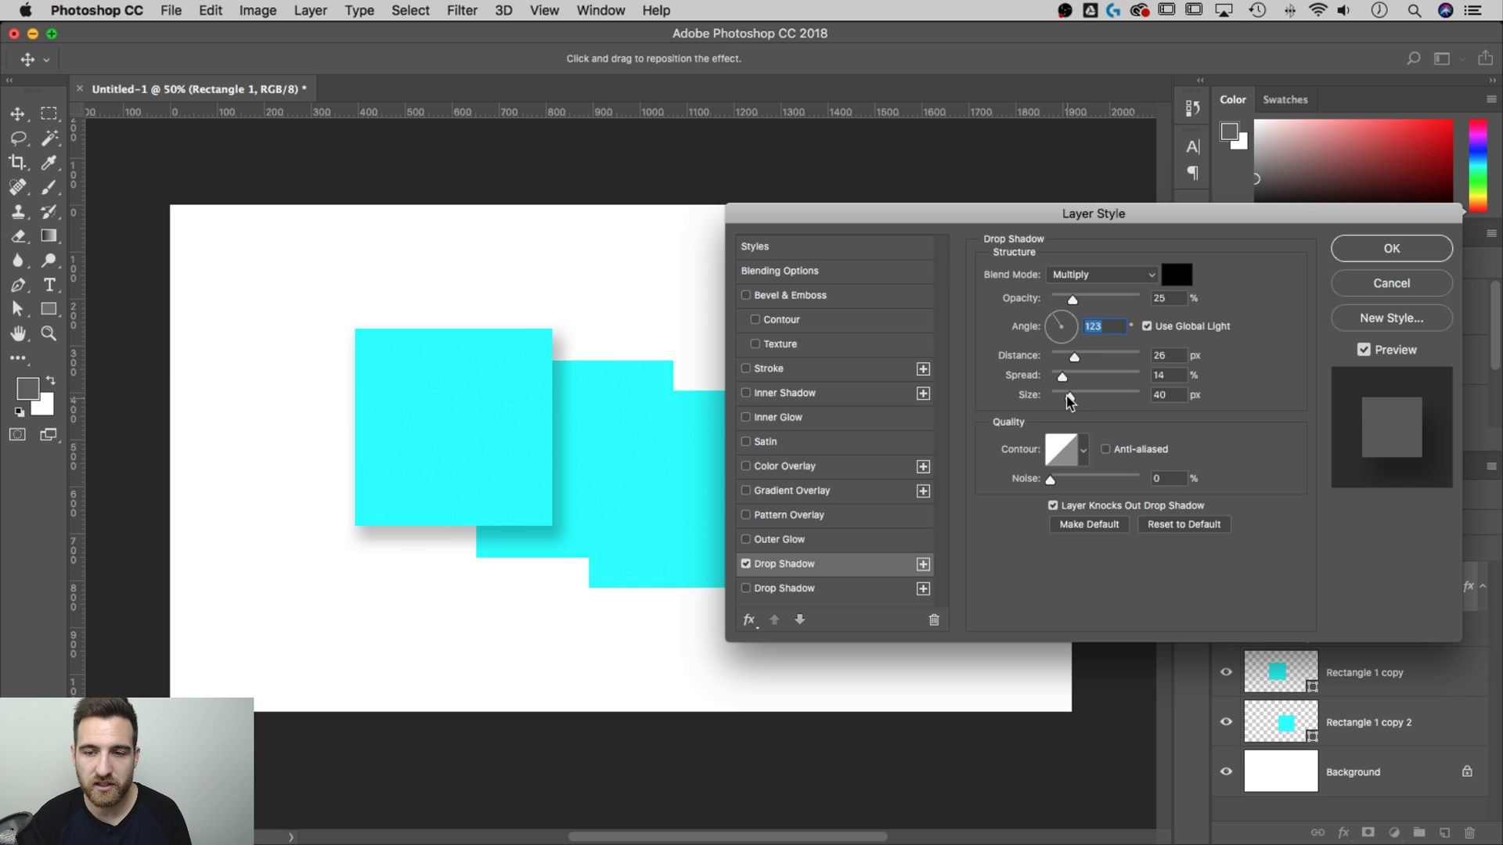
{"action": "left_click_drag", "start_coordinate": [1070, 397], "coordinate": [1057, 381]}
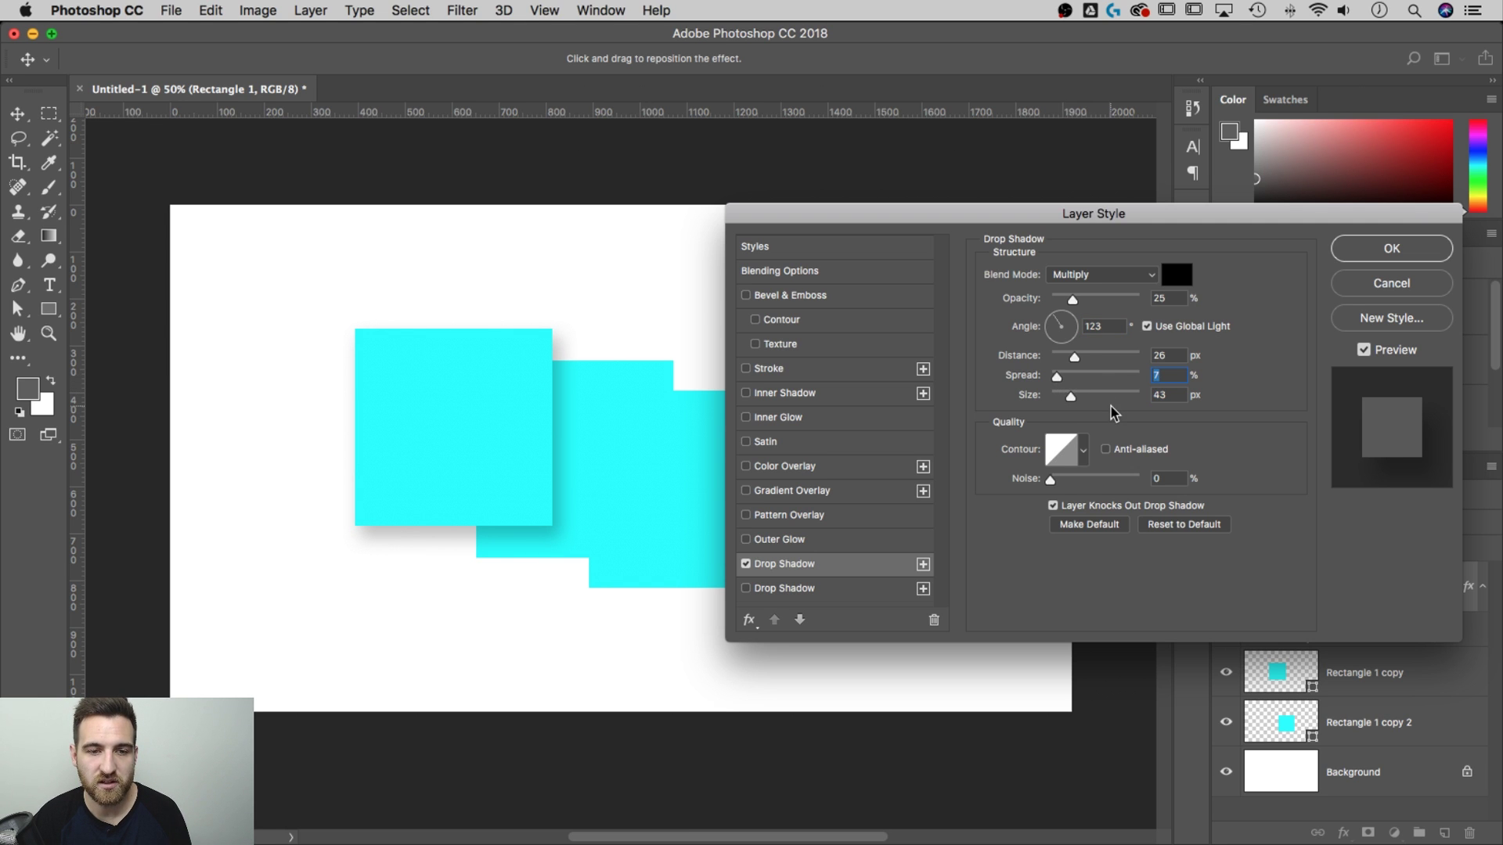
{"action": "left_click_drag", "start_coordinate": [1074, 356], "coordinate": [1066, 362]}
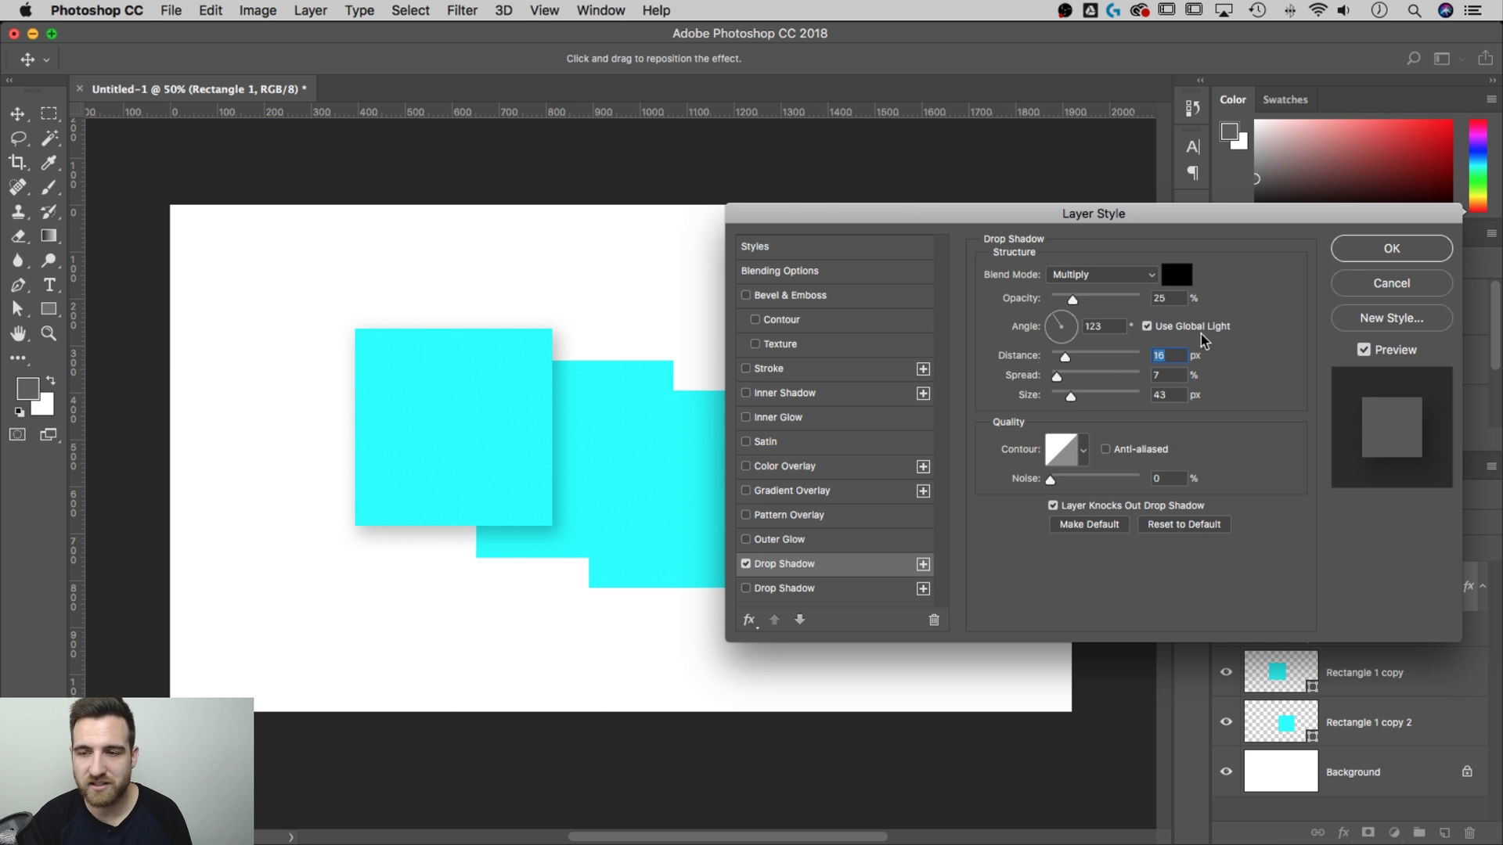
{"action": "left_click", "coordinate": [1351, 261]}
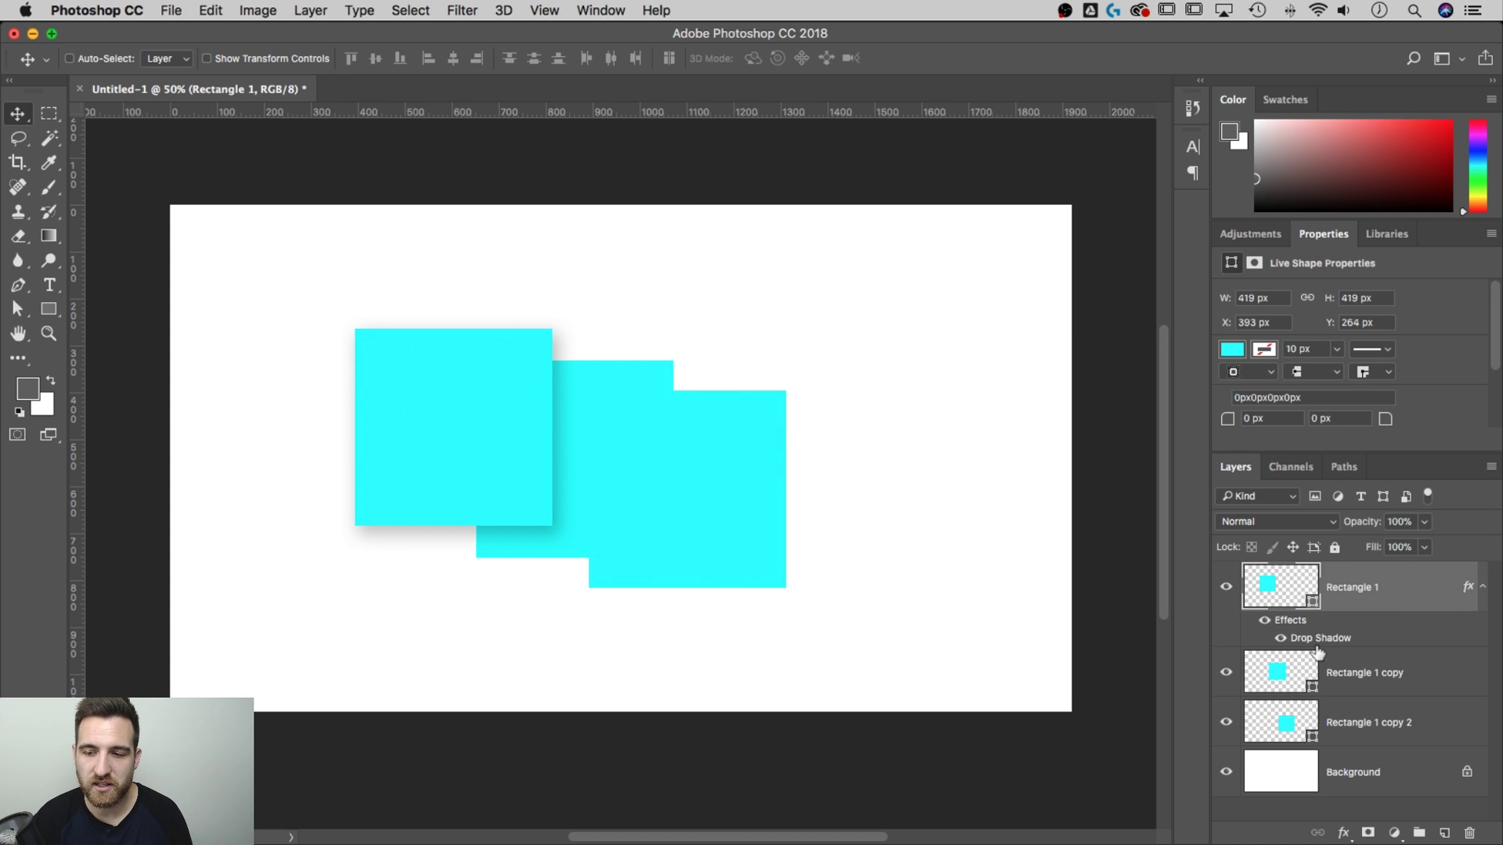
Copy Rectangle 1's drop shadow onto Rectangle 1 copy and Rectangle 1 copy 2.
{"action": "left_click", "coordinate": [1482, 588]}
{"action": "left_click", "coordinate": [1482, 588]}
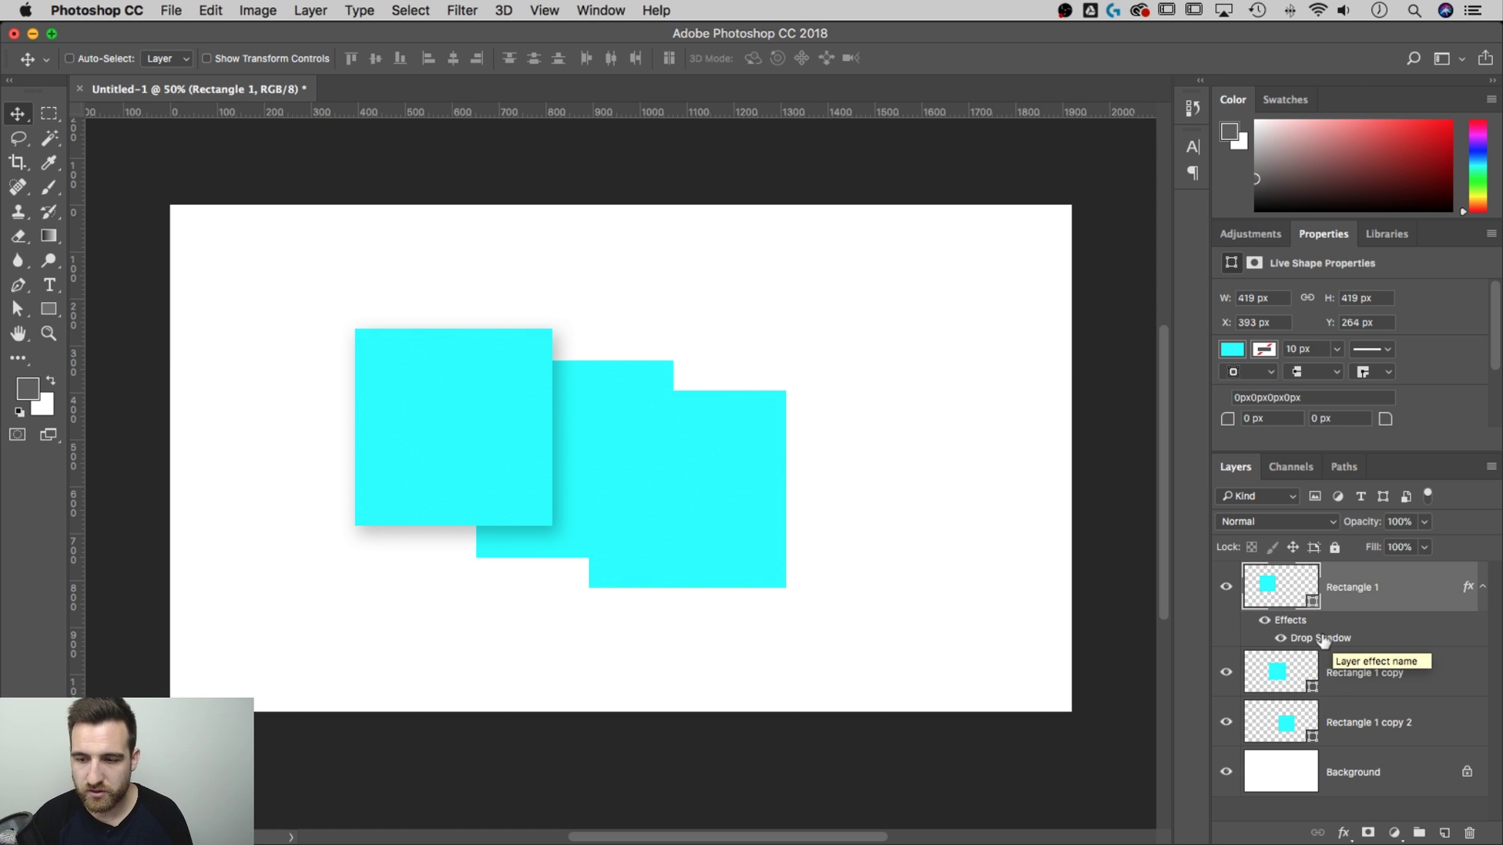
{"action": "left_click_drag", "start_coordinate": [1329, 640], "coordinate": [1343, 759]}
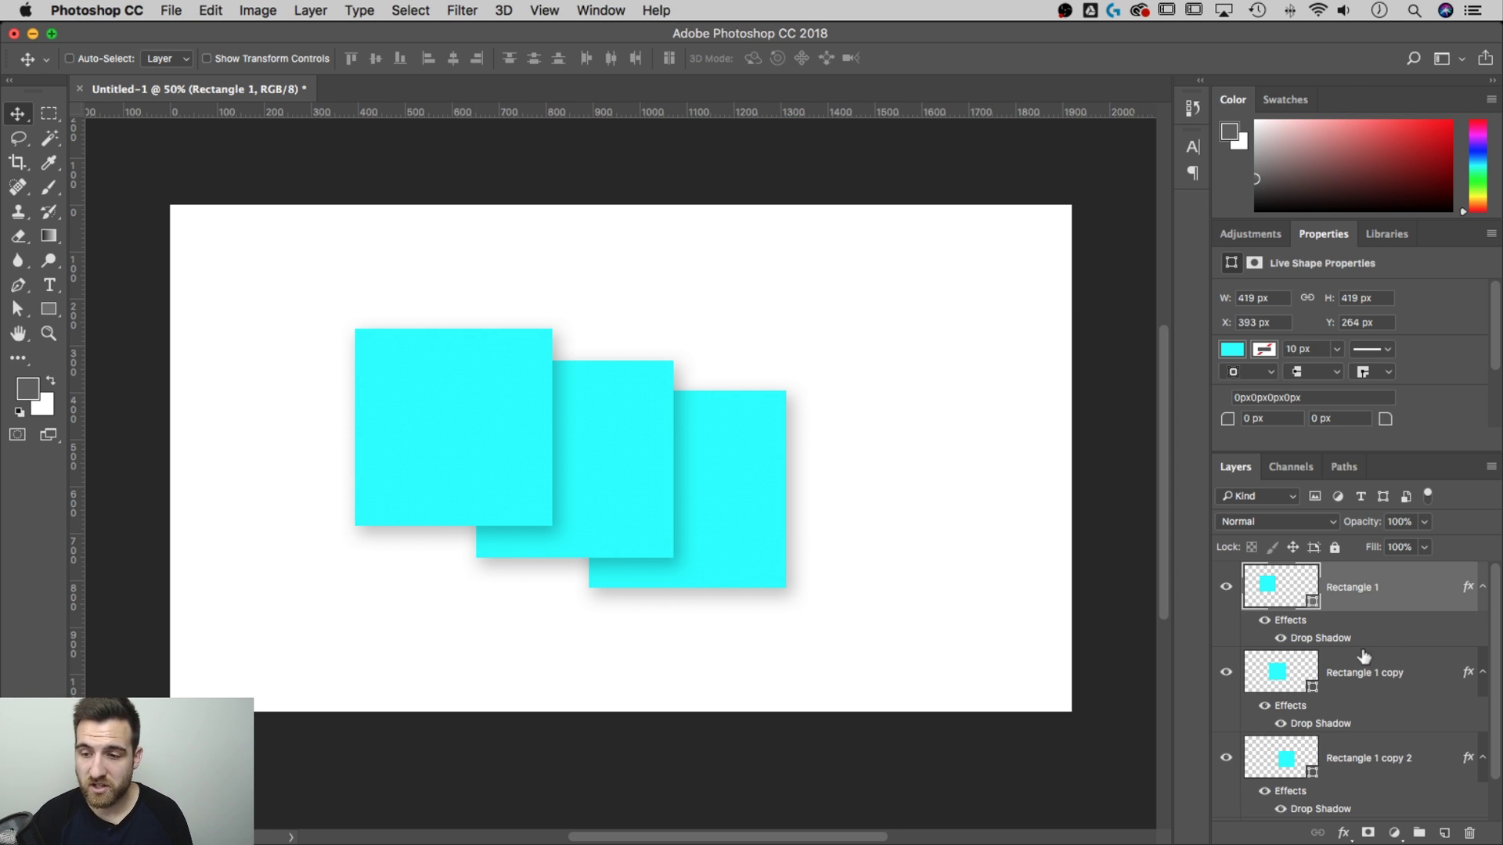
Delete the three square layers and add a white DROPSHADOW text layer on the canvas.
{"action": "left_click", "coordinate": [1432, 754], "text": "shift"}
{"action": "key", "text": "BackSpace"}
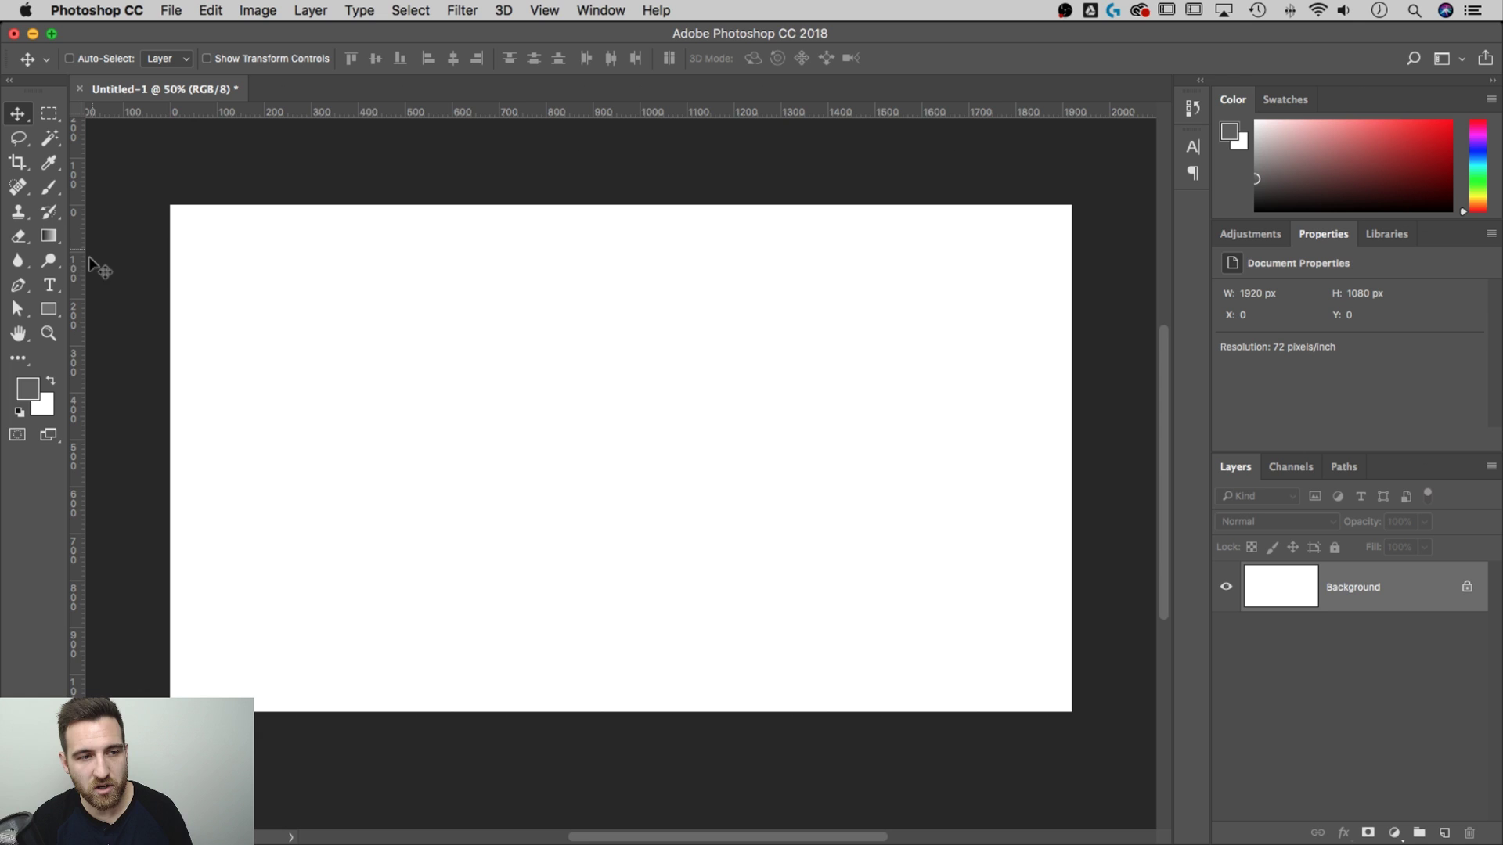
{"action": "left_click", "coordinate": [49, 286]}
{"action": "left_click", "coordinate": [394, 392]}
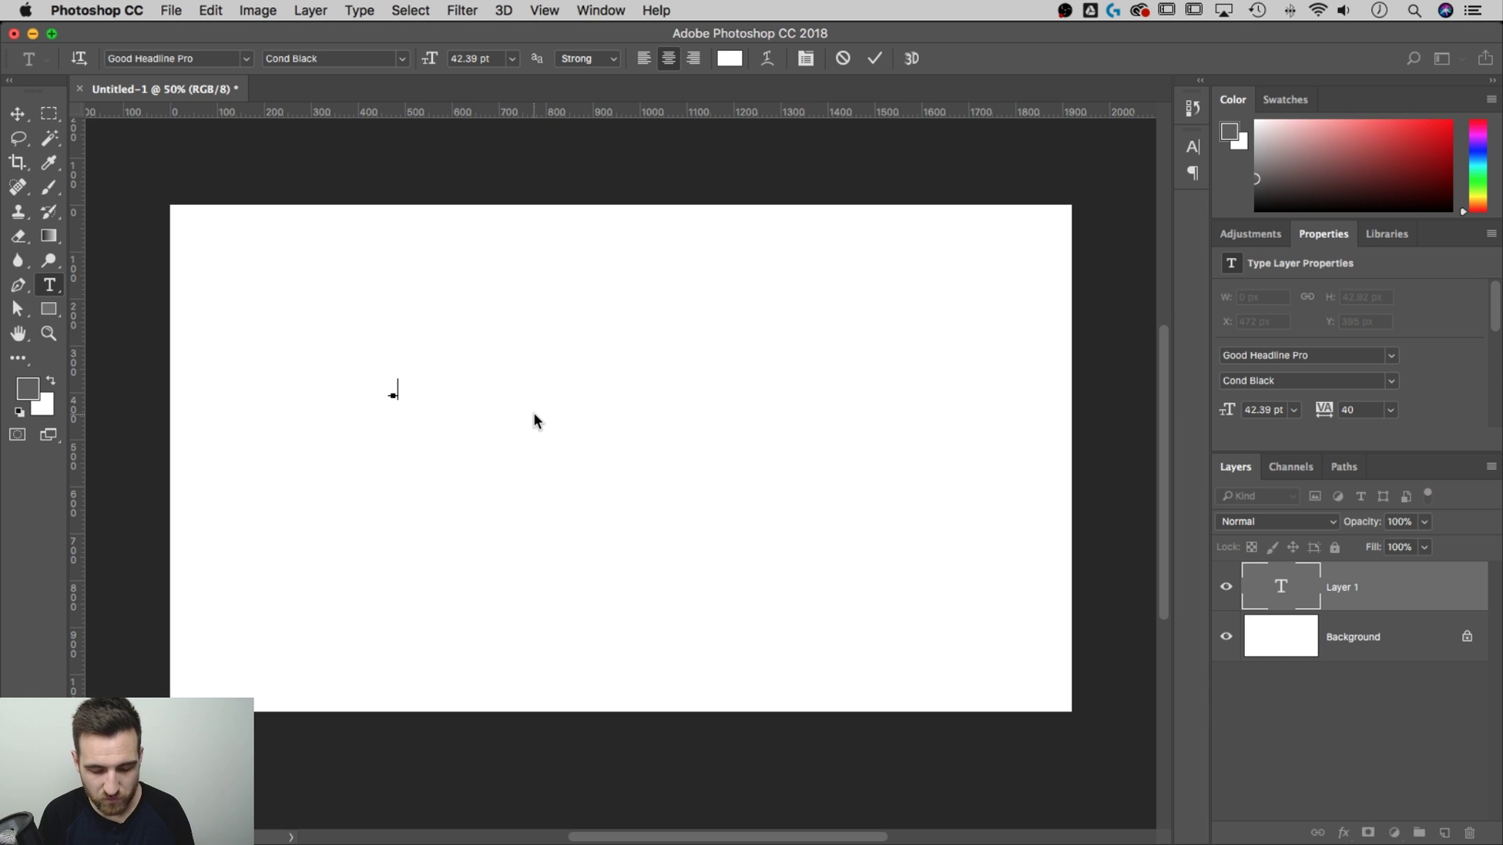
{"action": "type", "text": "TEXTING"}
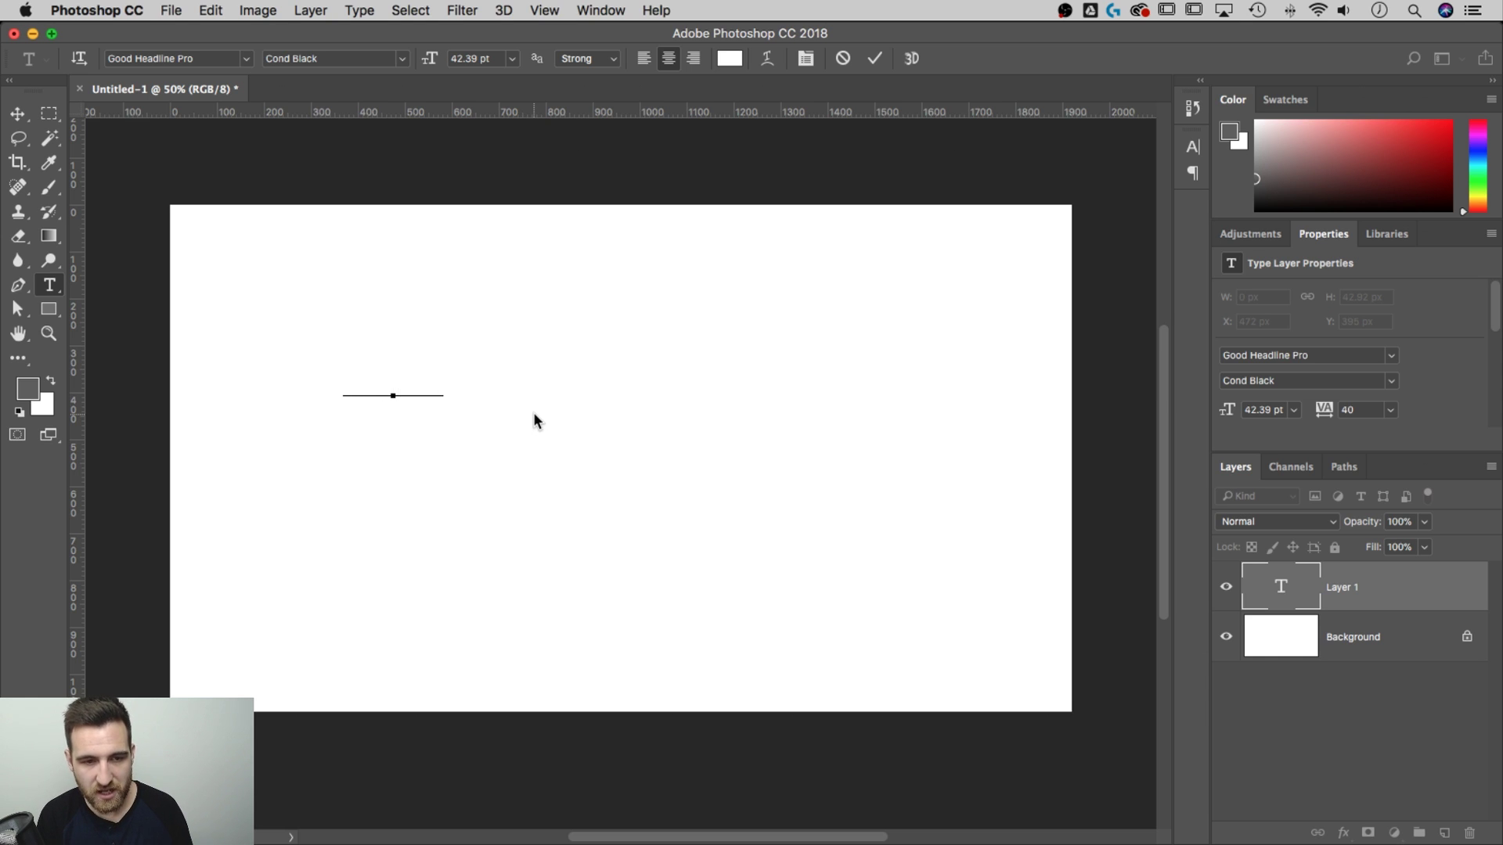
{"action": "key", "text": "super+a"}
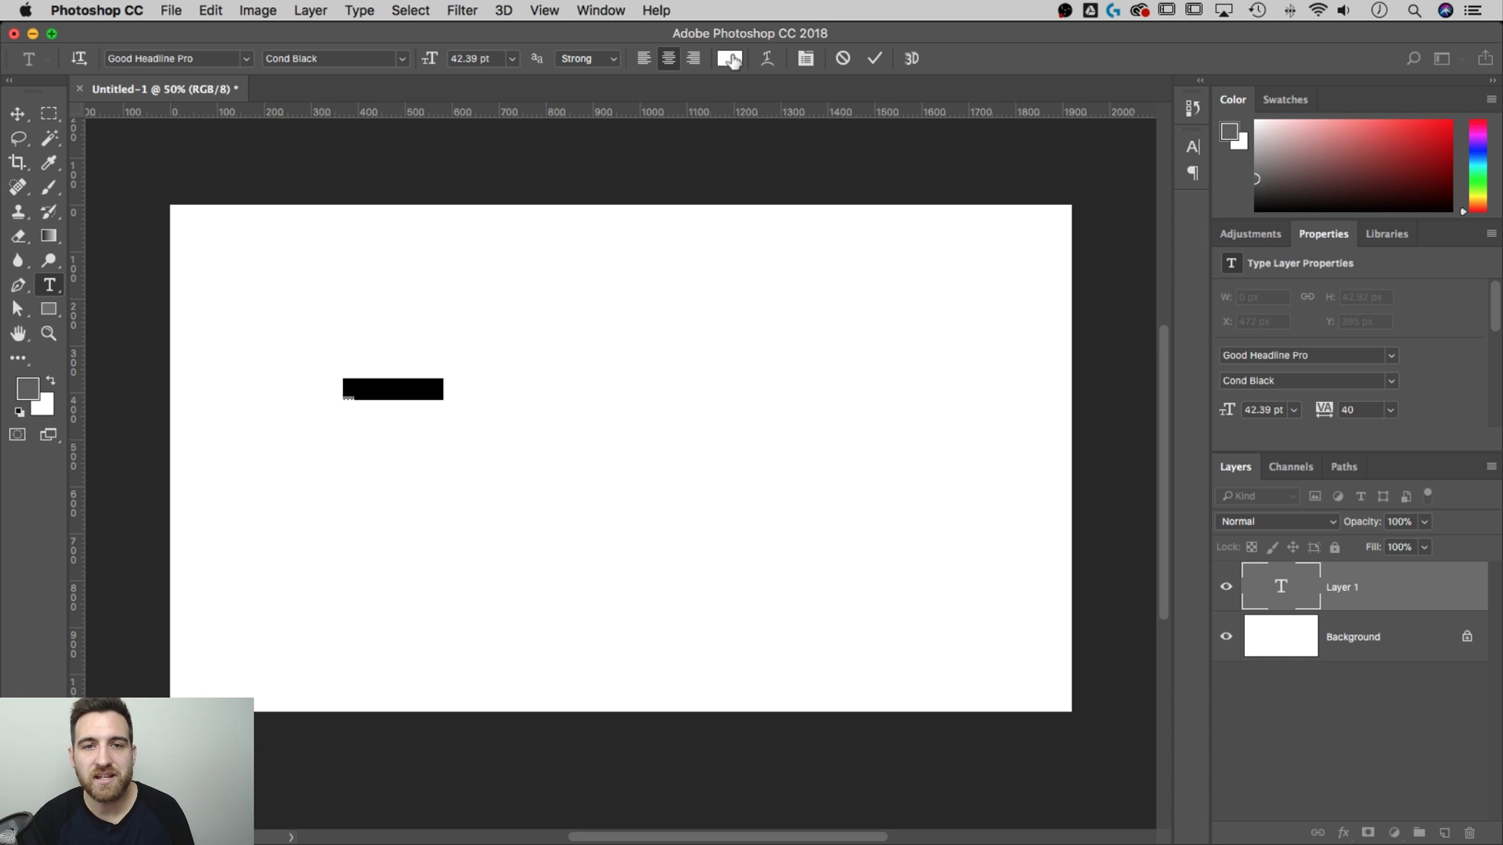
{"action": "left_click", "coordinate": [729, 59]}
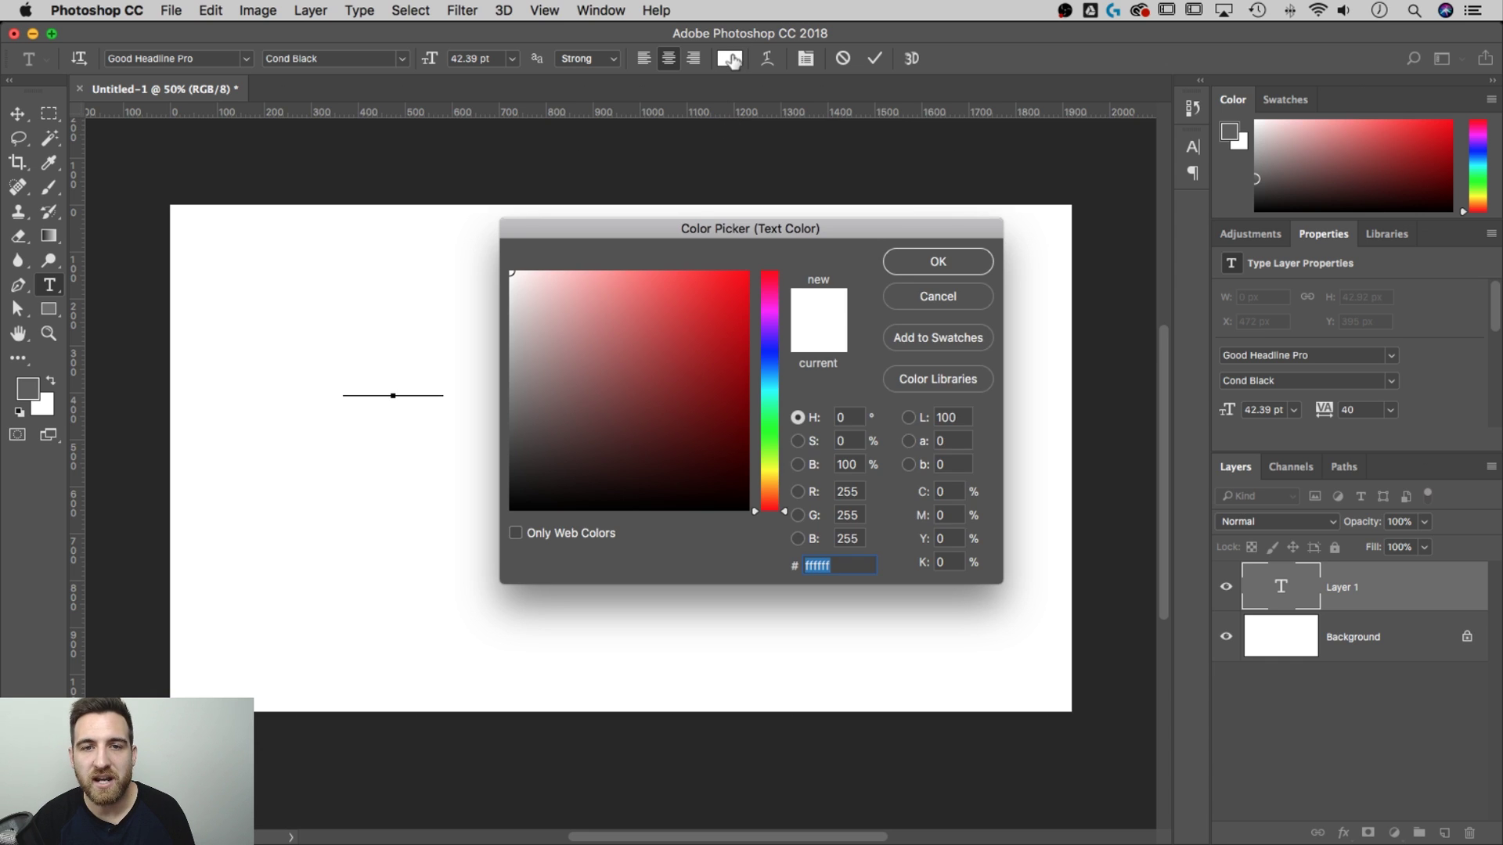
{"action": "left_click", "coordinate": [939, 262]}
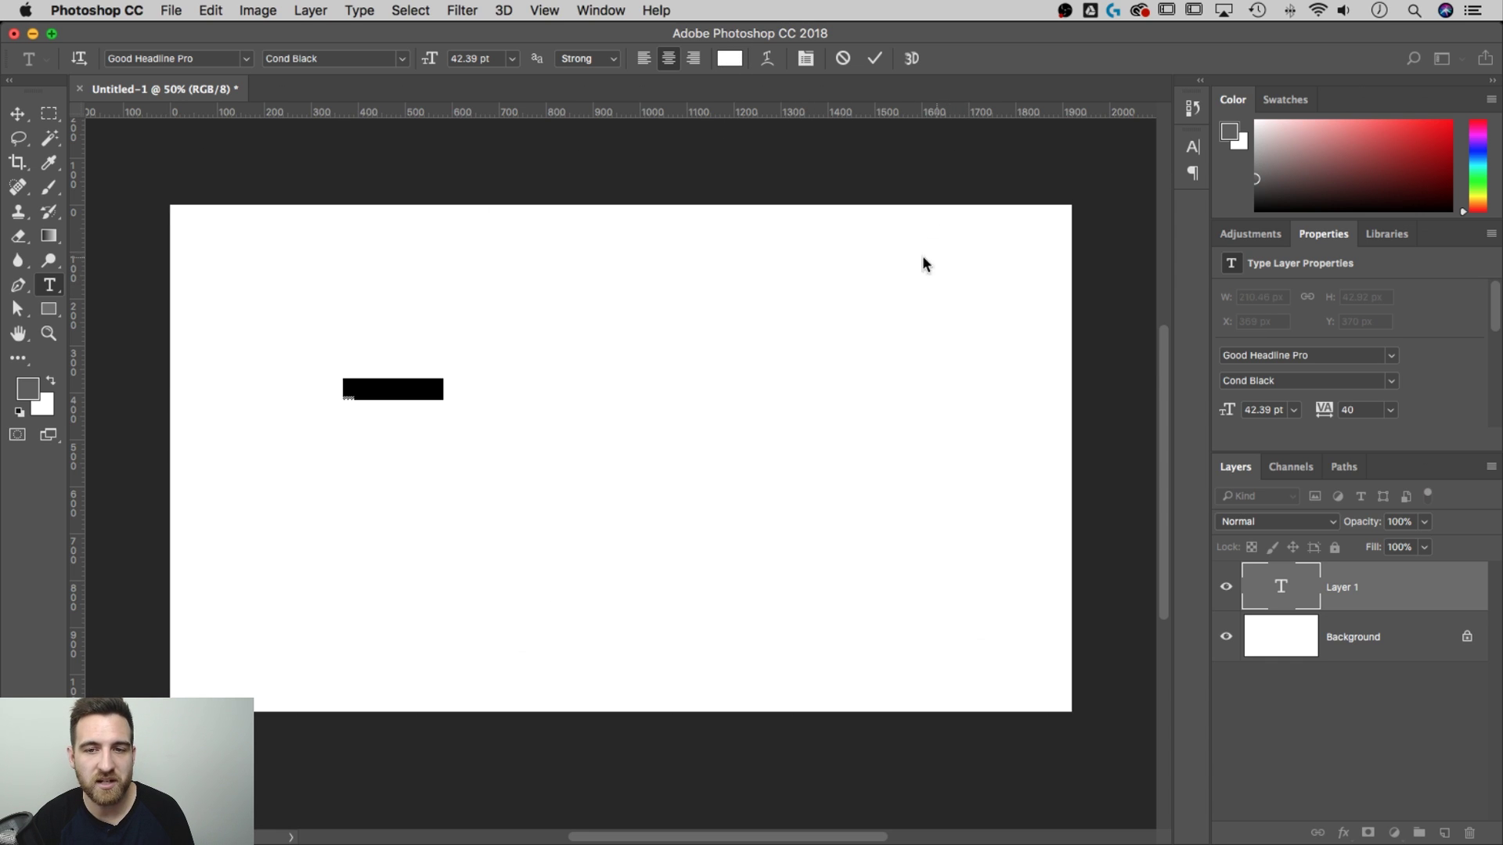
{"action": "left_click", "coordinate": [17, 116]}
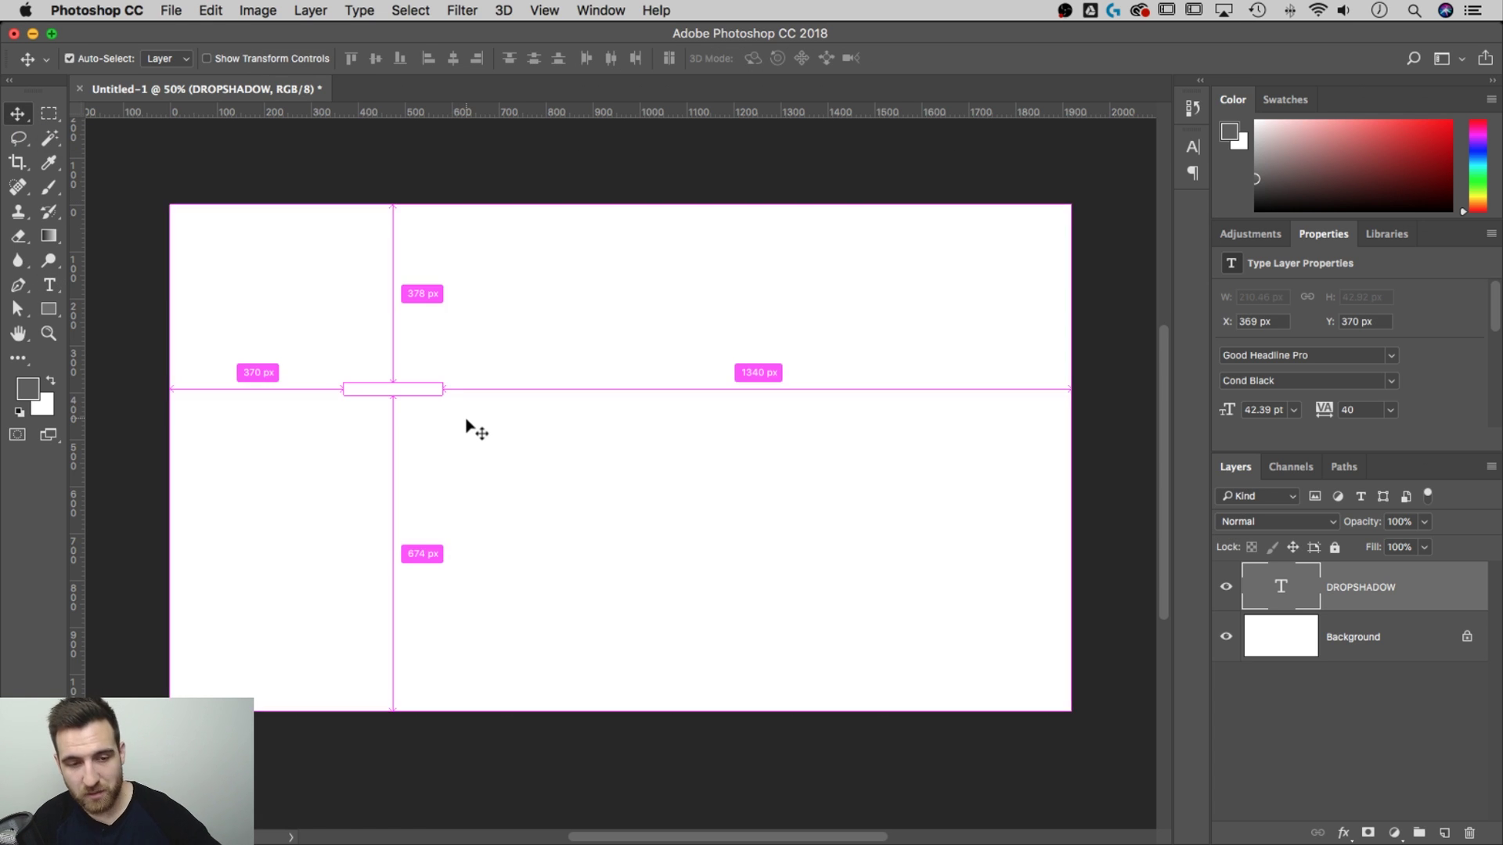
Scale the DROPSHADOW text up to about 220 pt with Free Transform.
{"action": "key", "text": "super+t"}
{"action": "left_click_drag", "start_coordinate": [446, 403], "coordinate": [843, 570]}
{"action": "key", "text": "Return"}
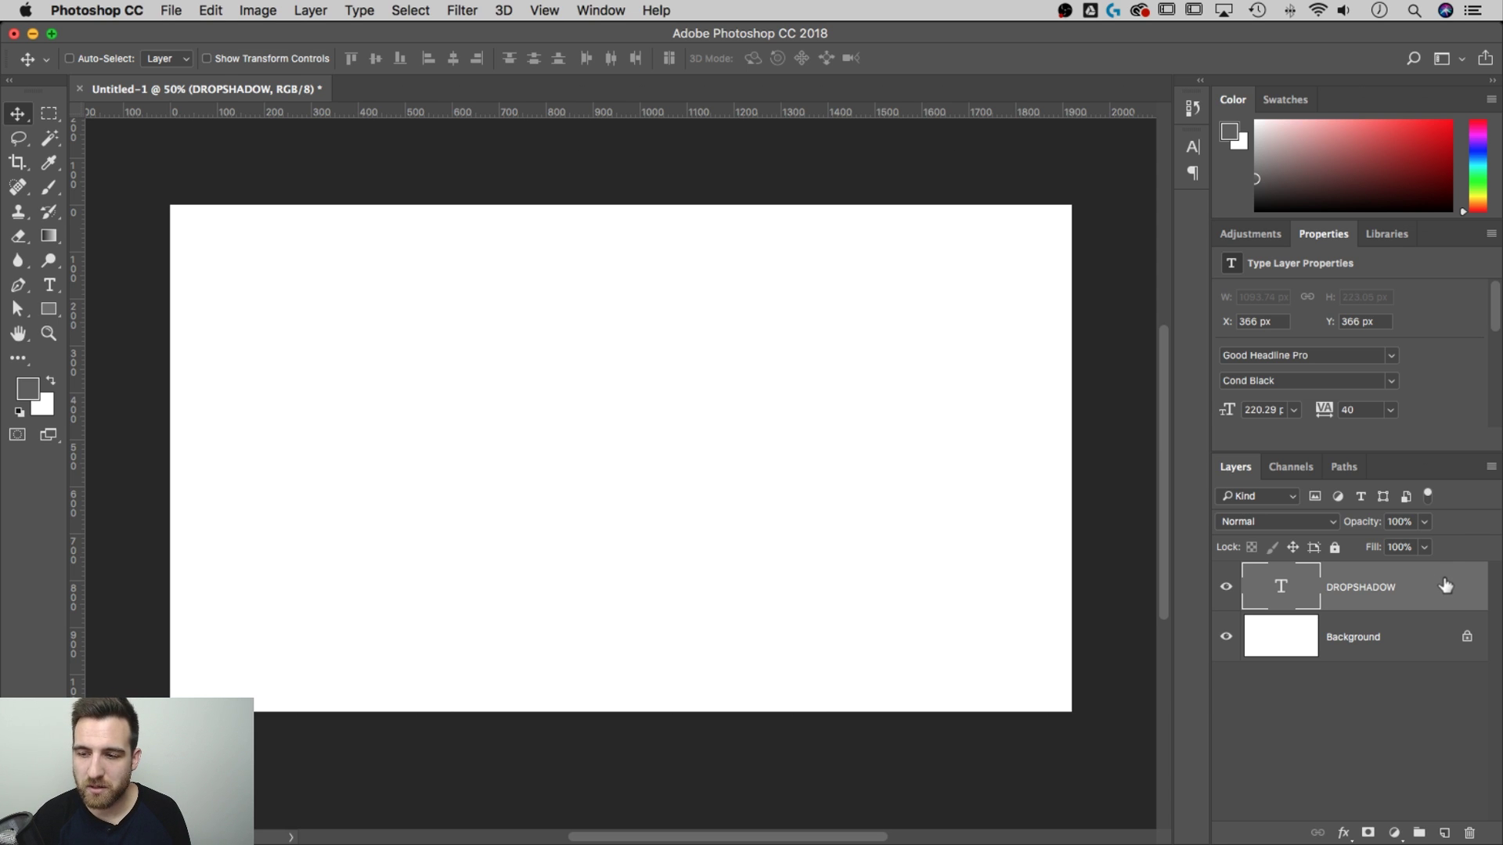
Give the DROPSHADOW text layer the 25% opacity, 16 px drop shadow.
{"action": "double_click", "coordinate": [1444, 586]}
{"action": "left_click_drag", "start_coordinate": [1174, 213], "coordinate": [1035, 220]}
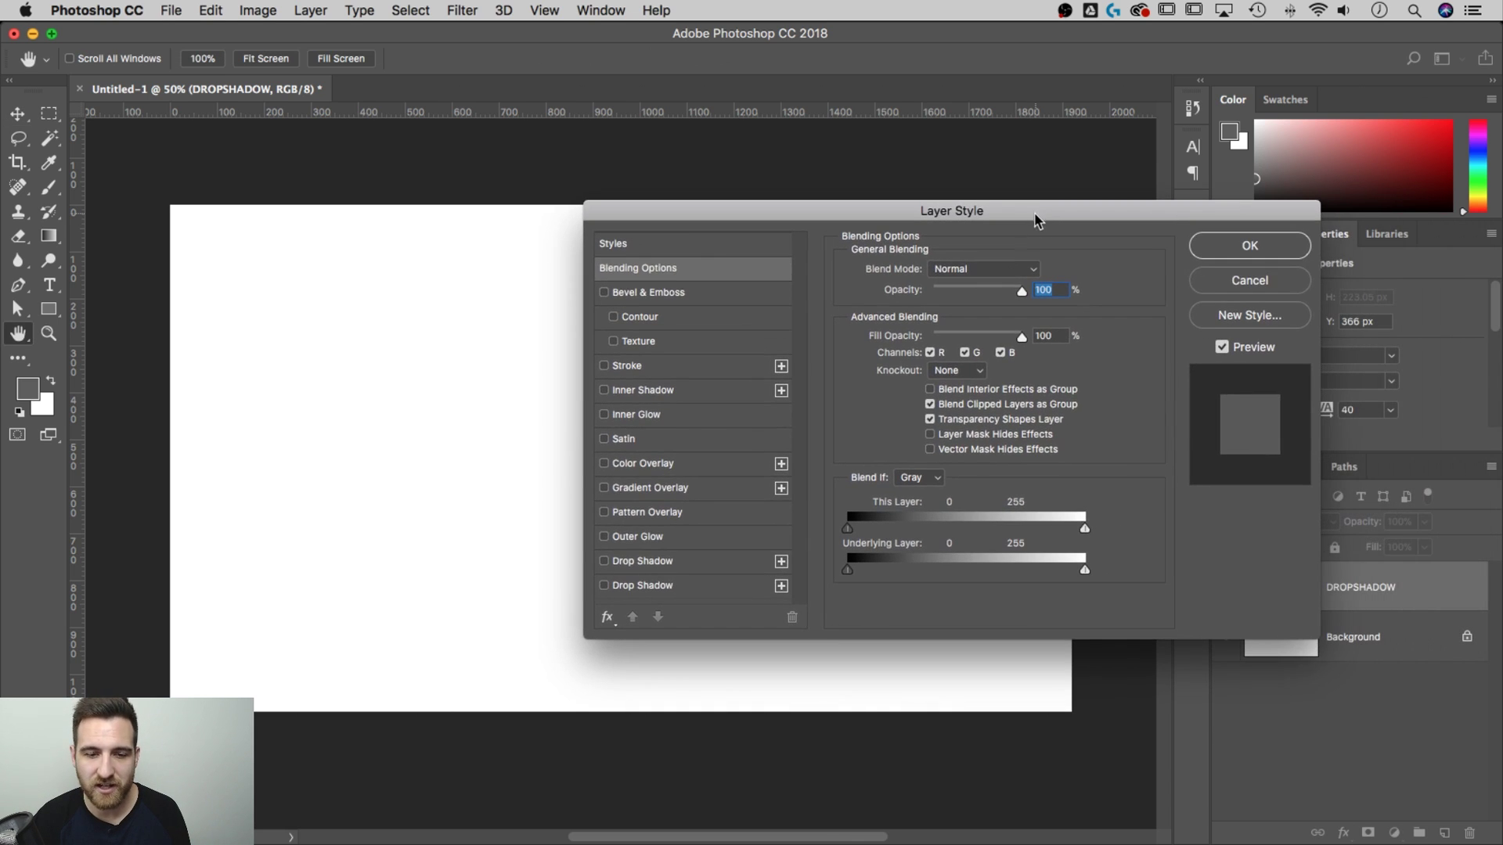
{"action": "left_click", "coordinate": [668, 568]}
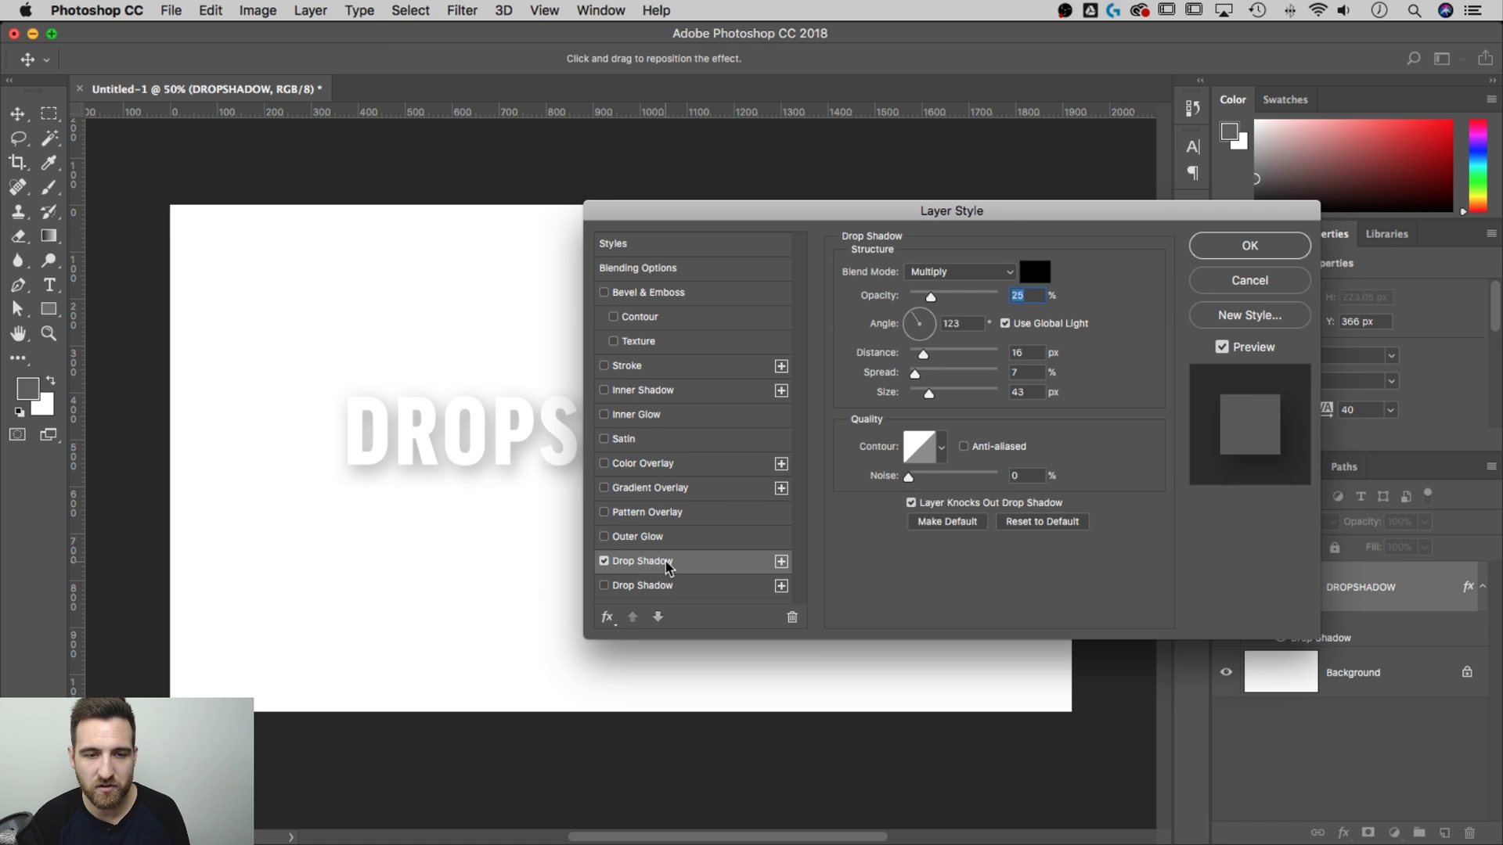
{"action": "left_click_drag", "start_coordinate": [644, 218], "coordinate": [559, 274]}
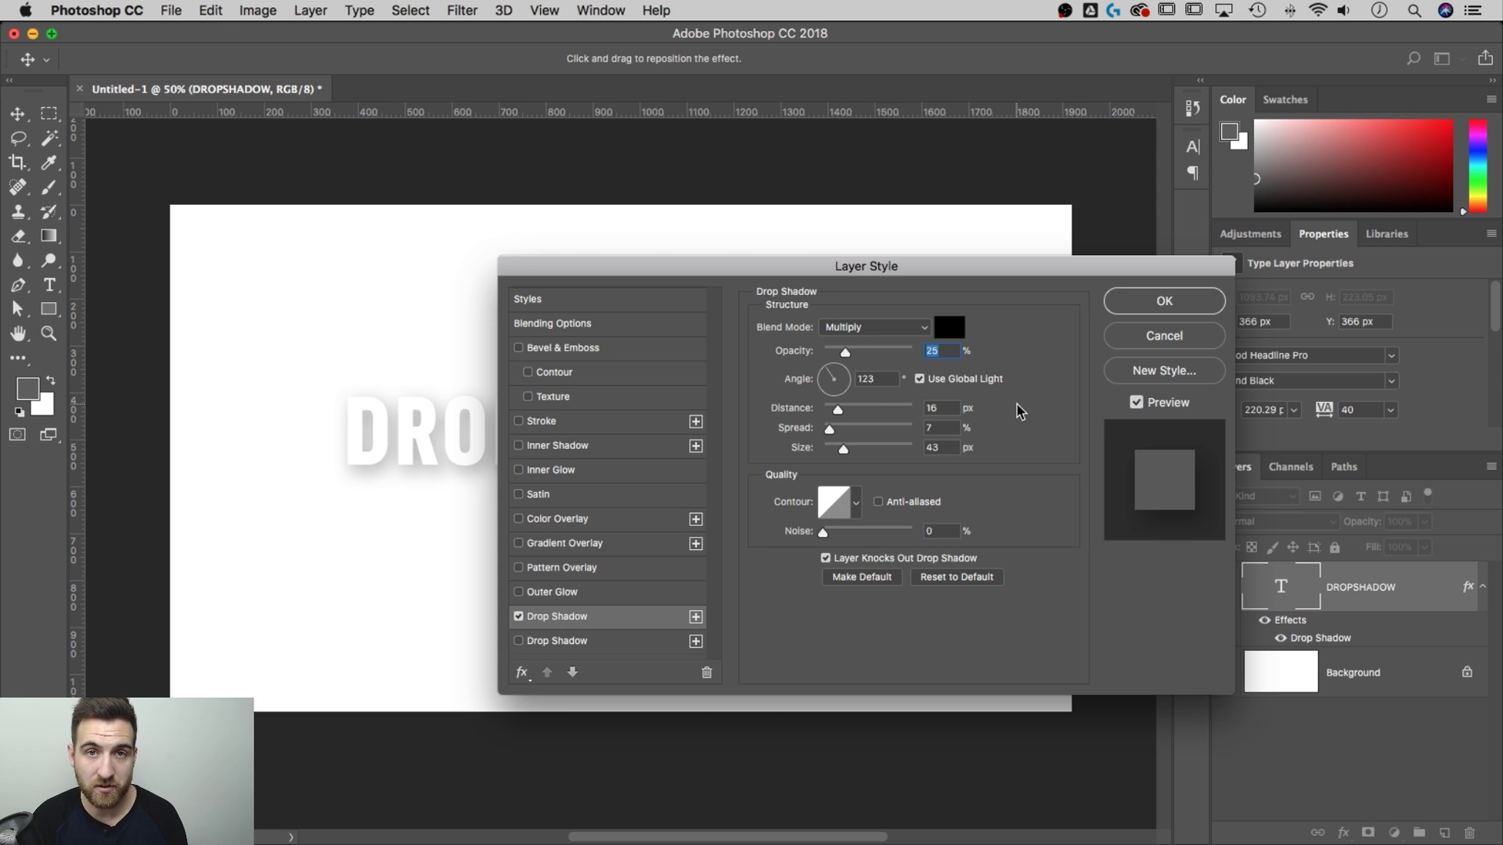
{"action": "left_click", "coordinate": [1147, 307]}
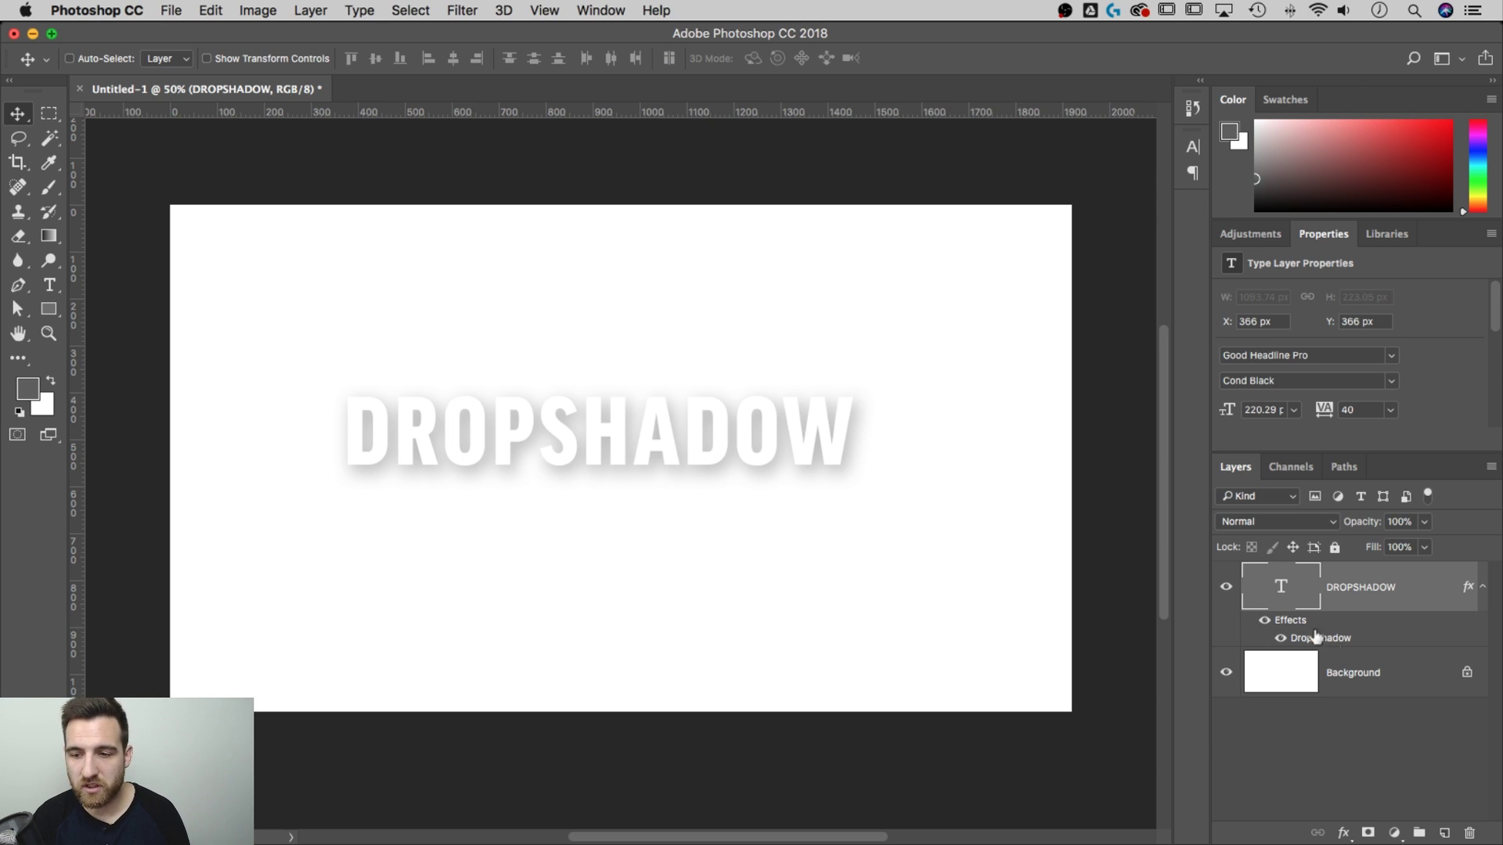